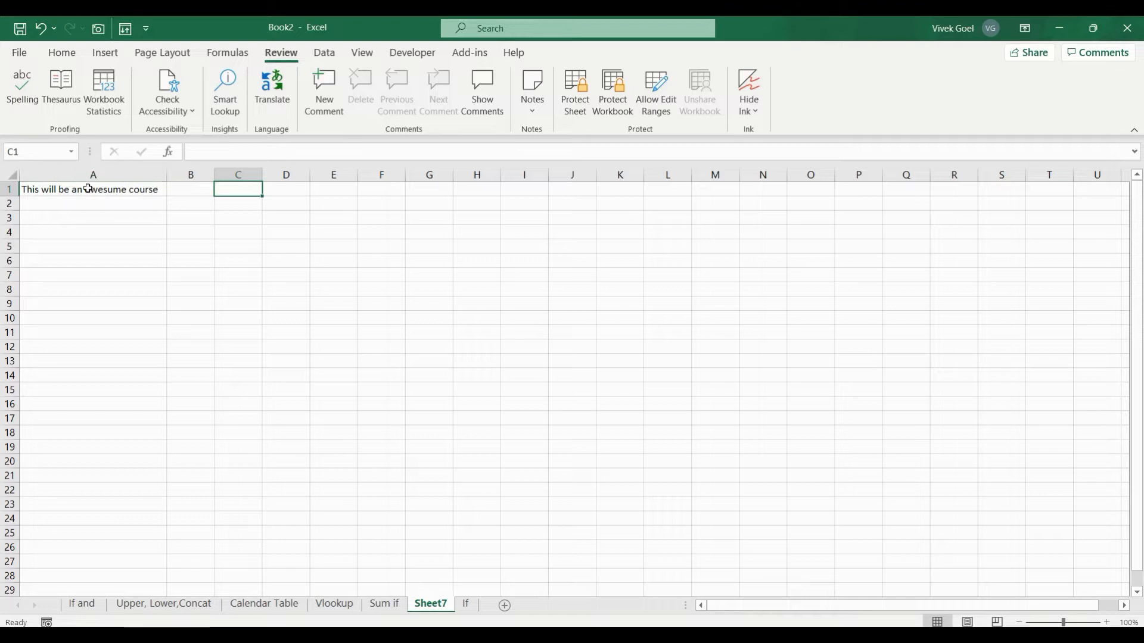
Spell-check the sheet from the beginning, changing 'awesume' in A1 to 'awesome'
left_click(138, 189)
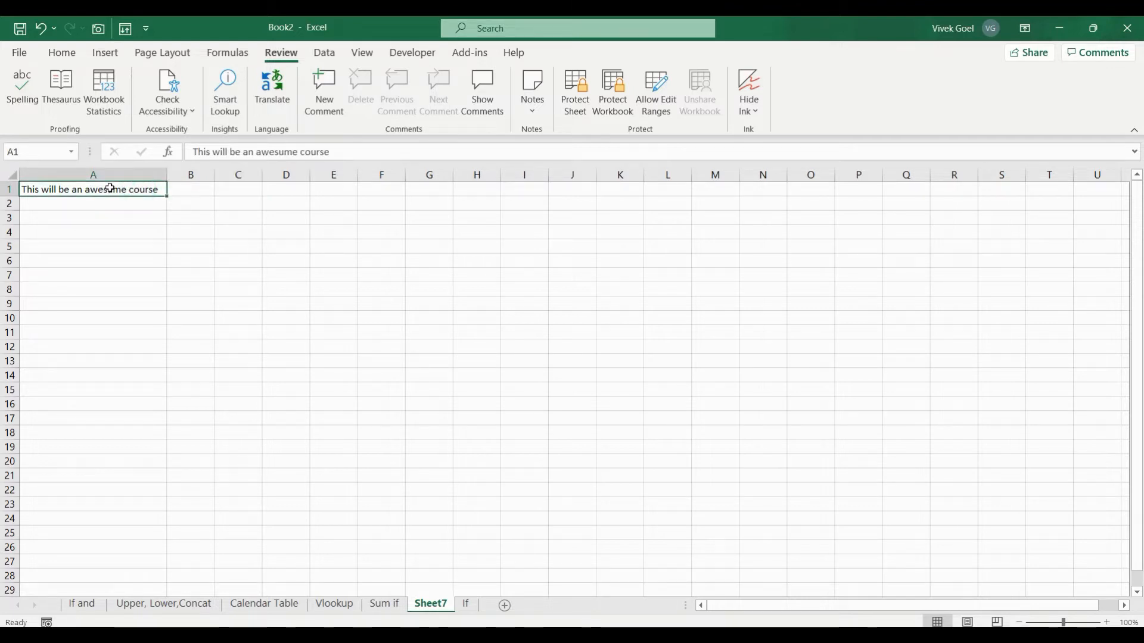
left_click(155, 227)
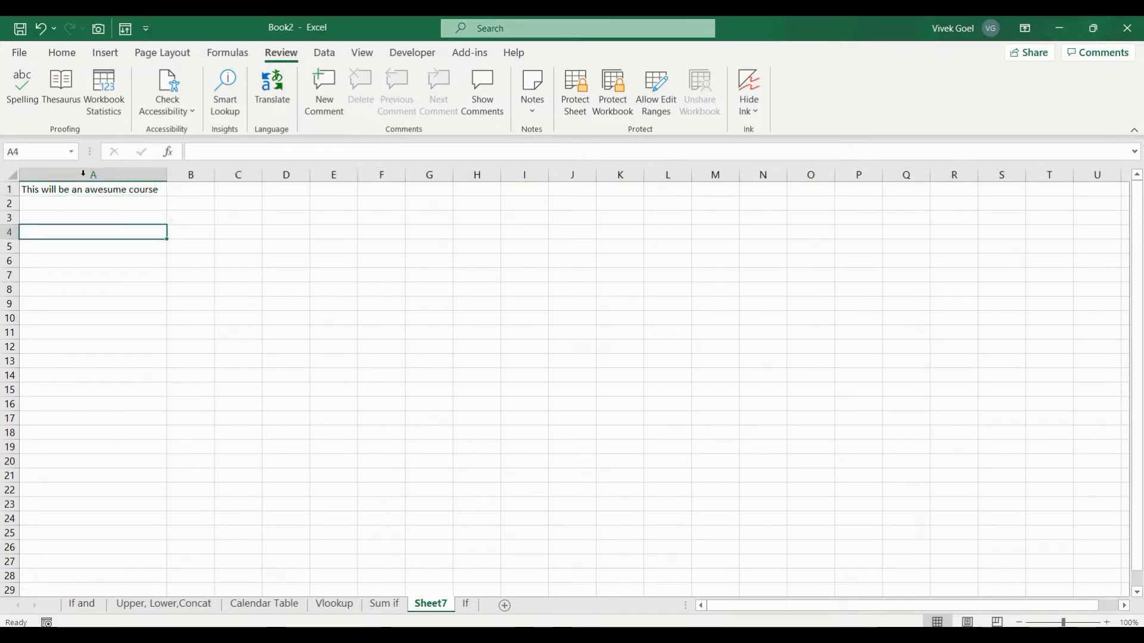
left_click(23, 86)
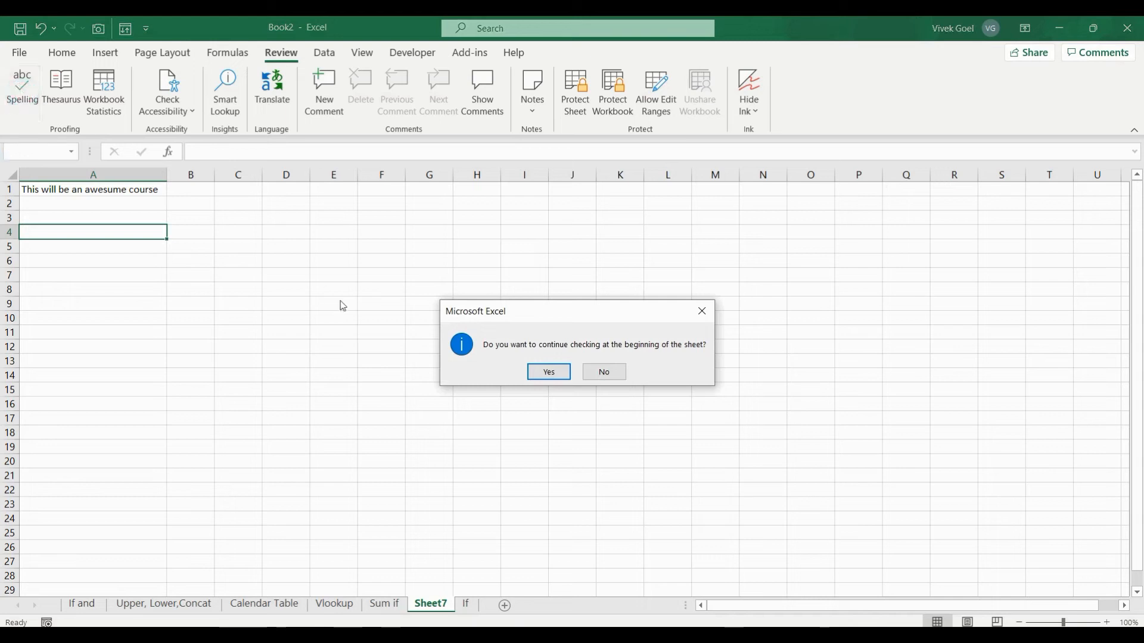
left_click(551, 372)
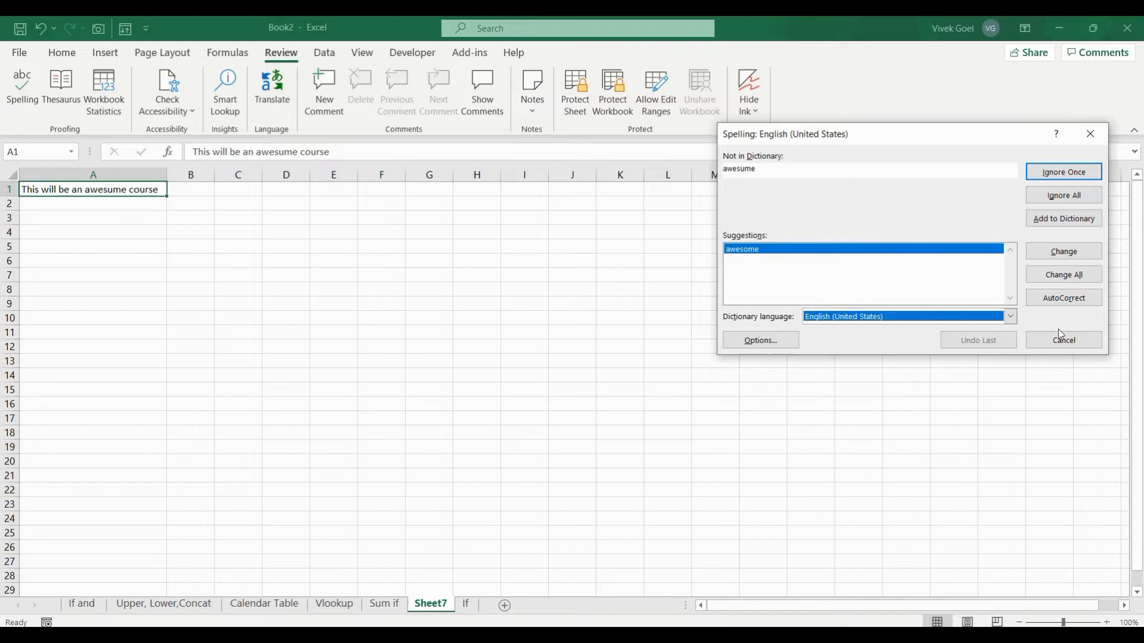
left_click(1063, 252)
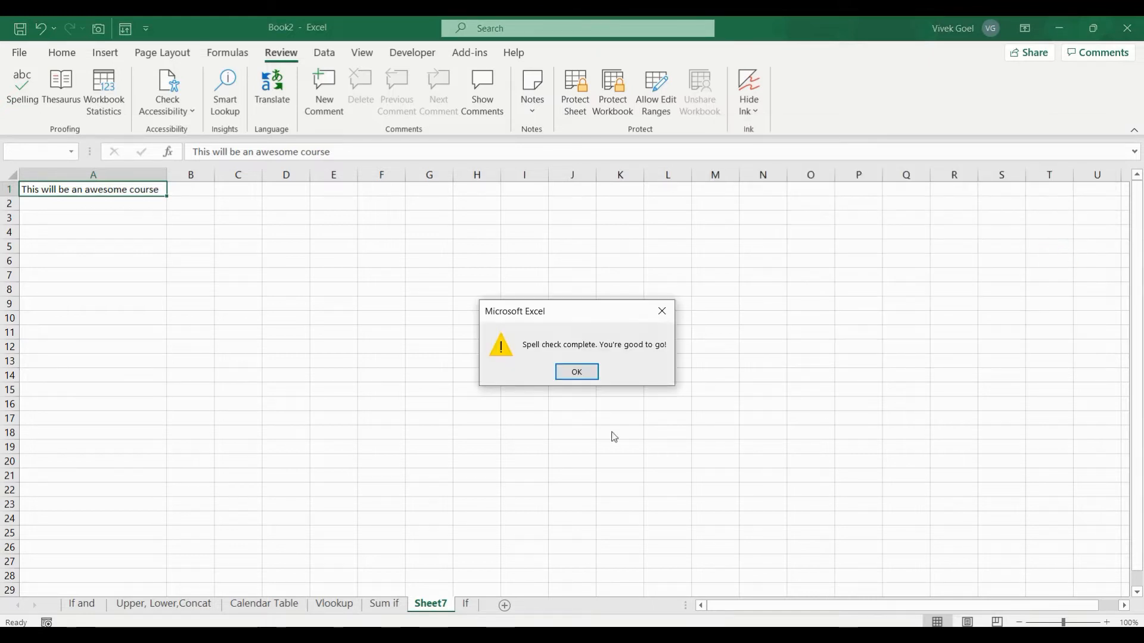
left_click(564, 374)
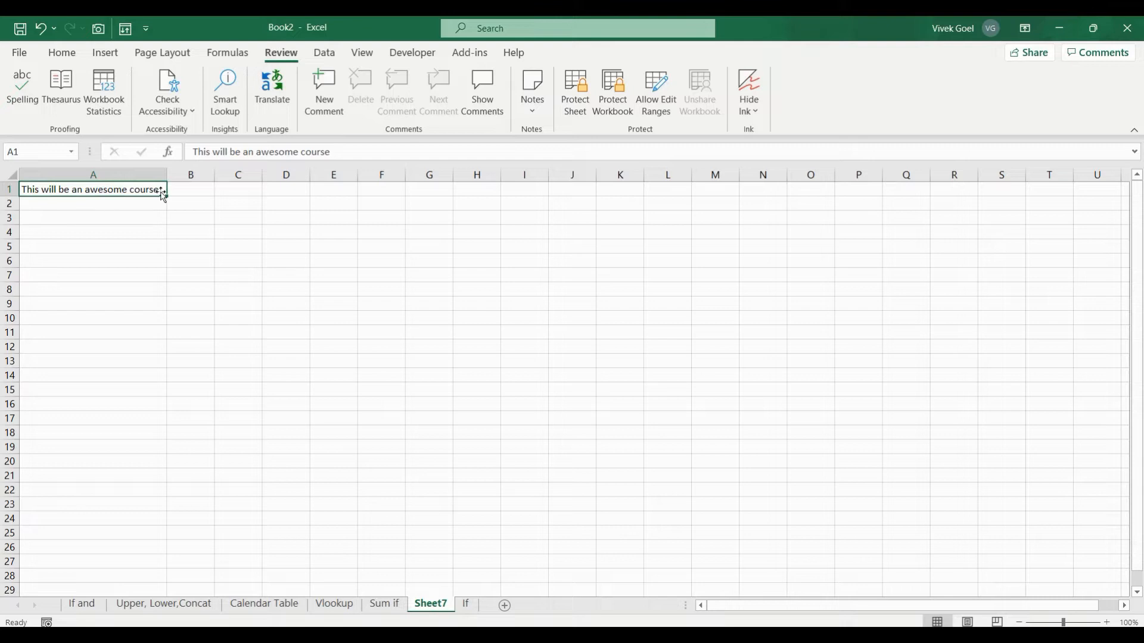
Check workbook statistics, enter 'a' in C3 and 'd' in D3, then recheck them showing 3 data cells
left_click(113, 115)
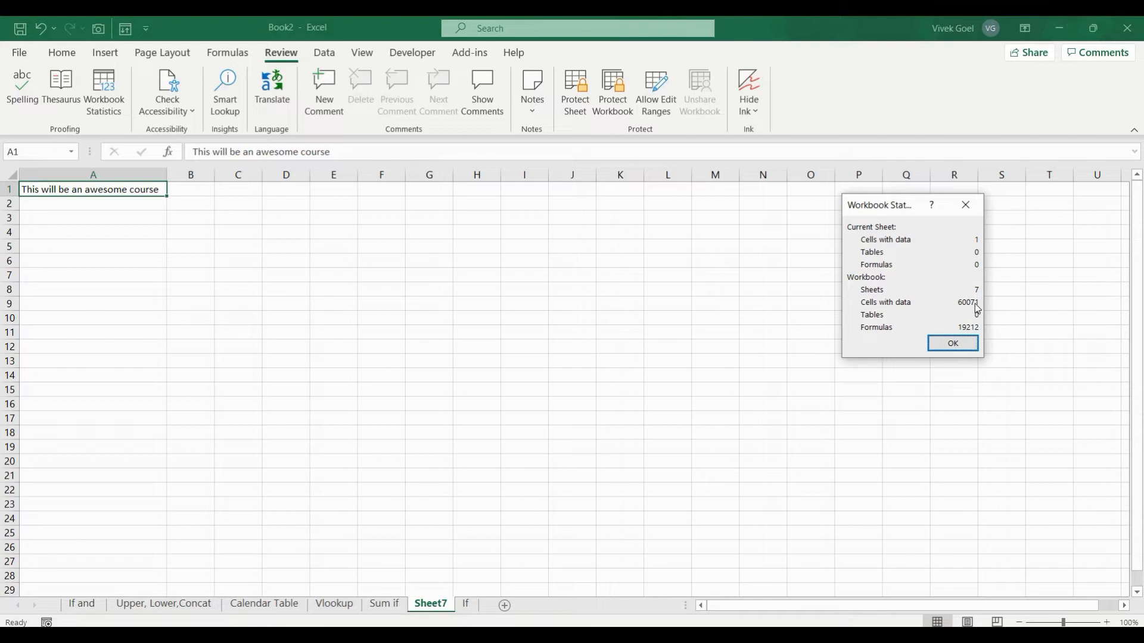
left_click(965, 339)
left_click(259, 215)
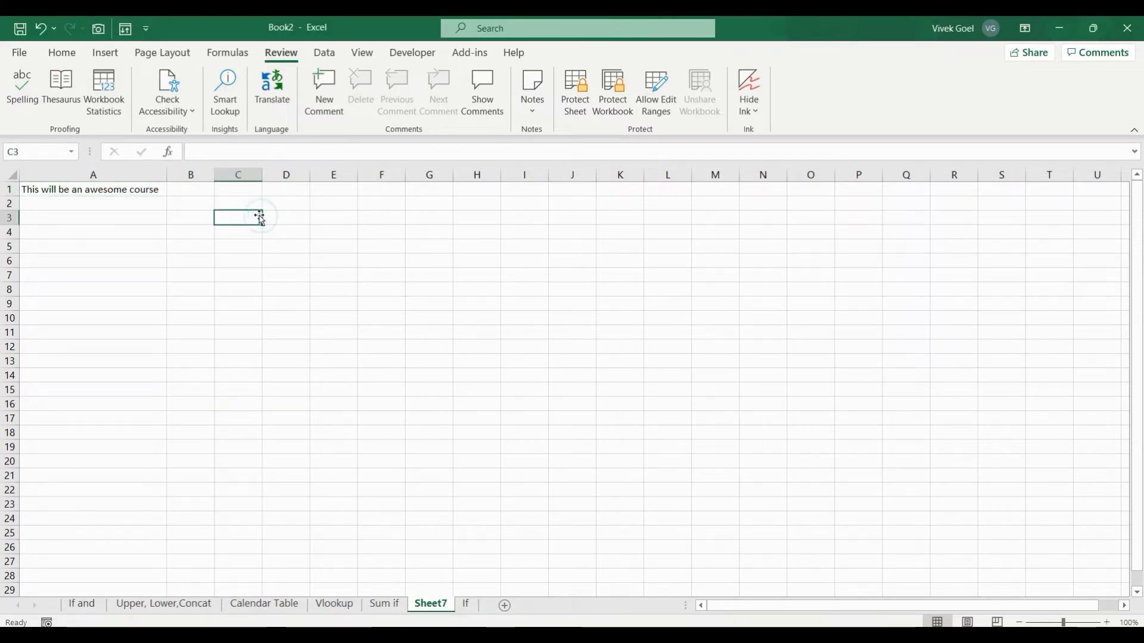
type("a")
key("Tab")
type("d")
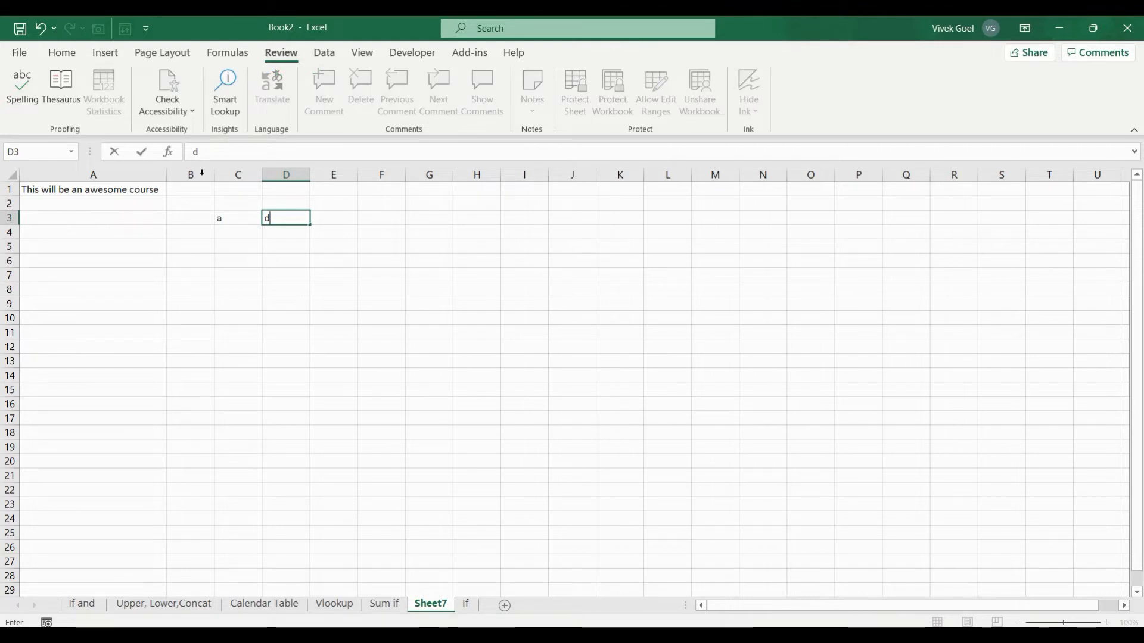
left_click(156, 227)
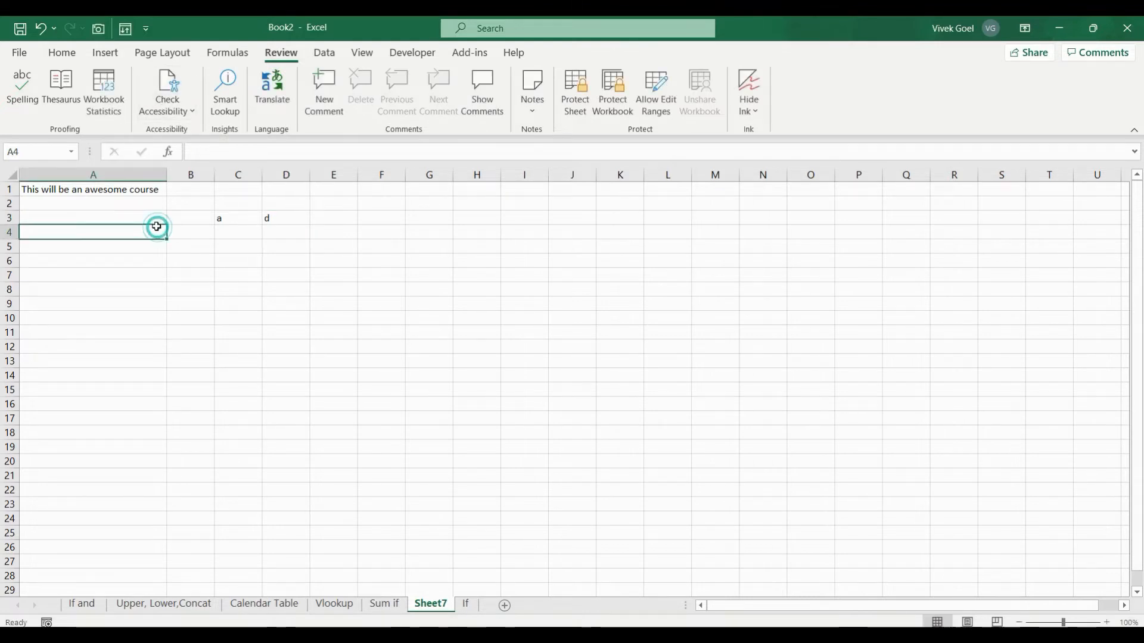
left_click(108, 113)
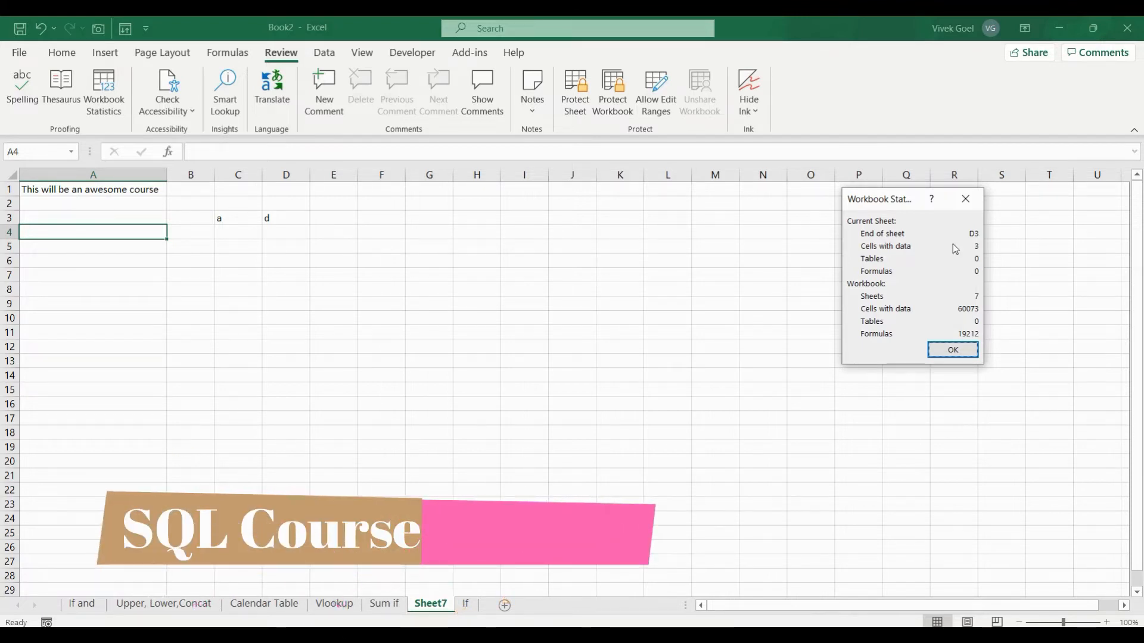
left_click(965, 202)
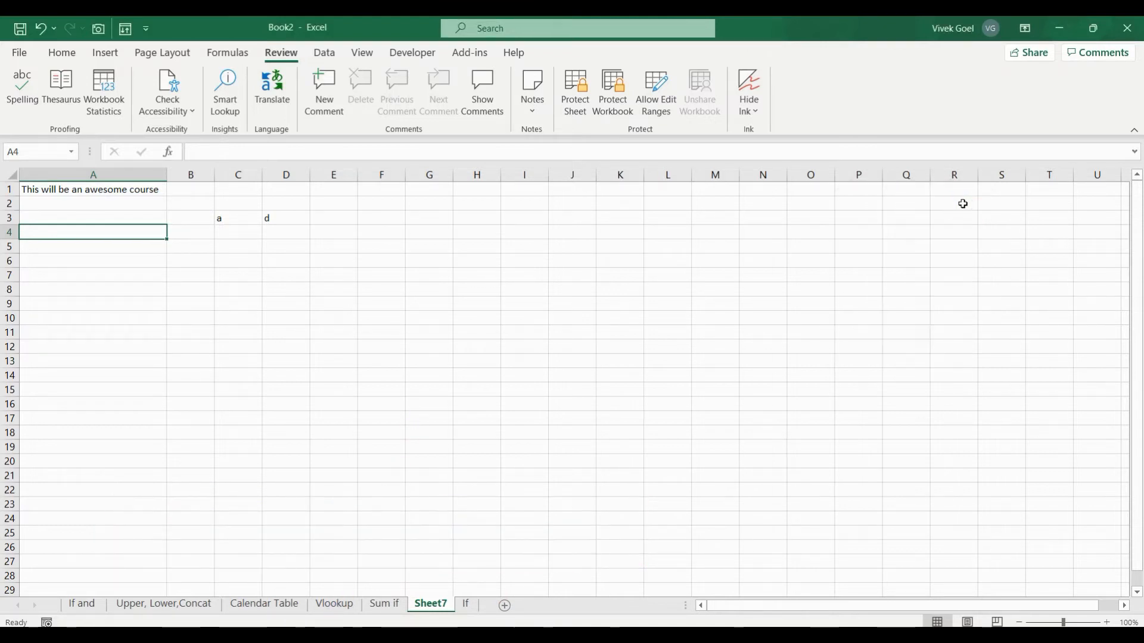
Translate A1 and paste the Danish 'Dette vil være et fantastisk kursus' into E1
left_click(145, 190)
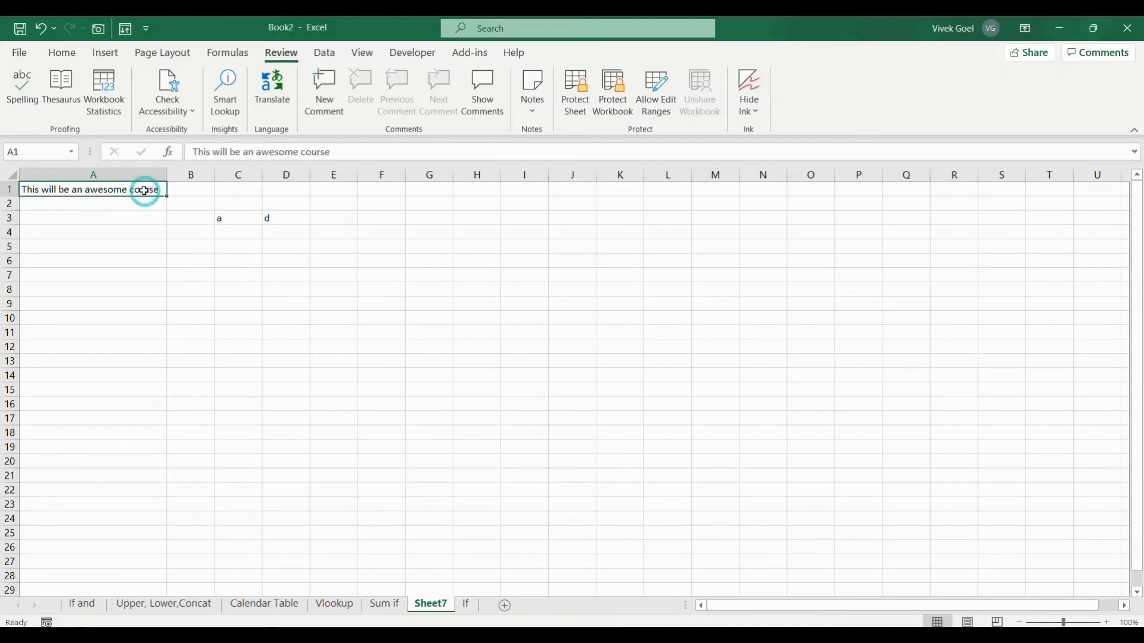
left_click(266, 99)
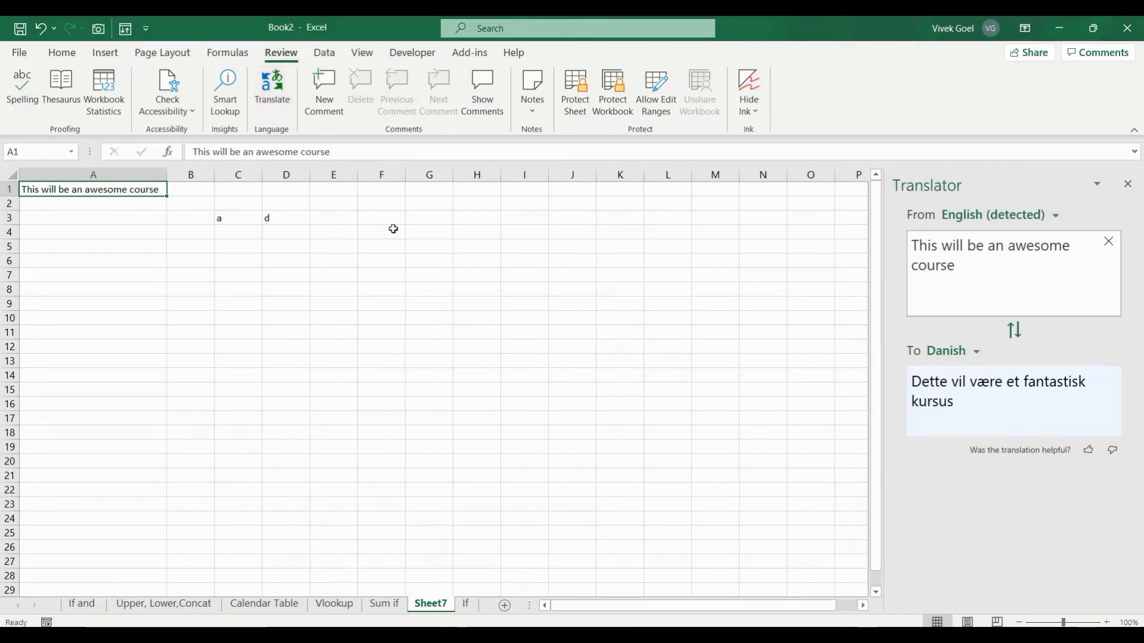
left_click(947, 399)
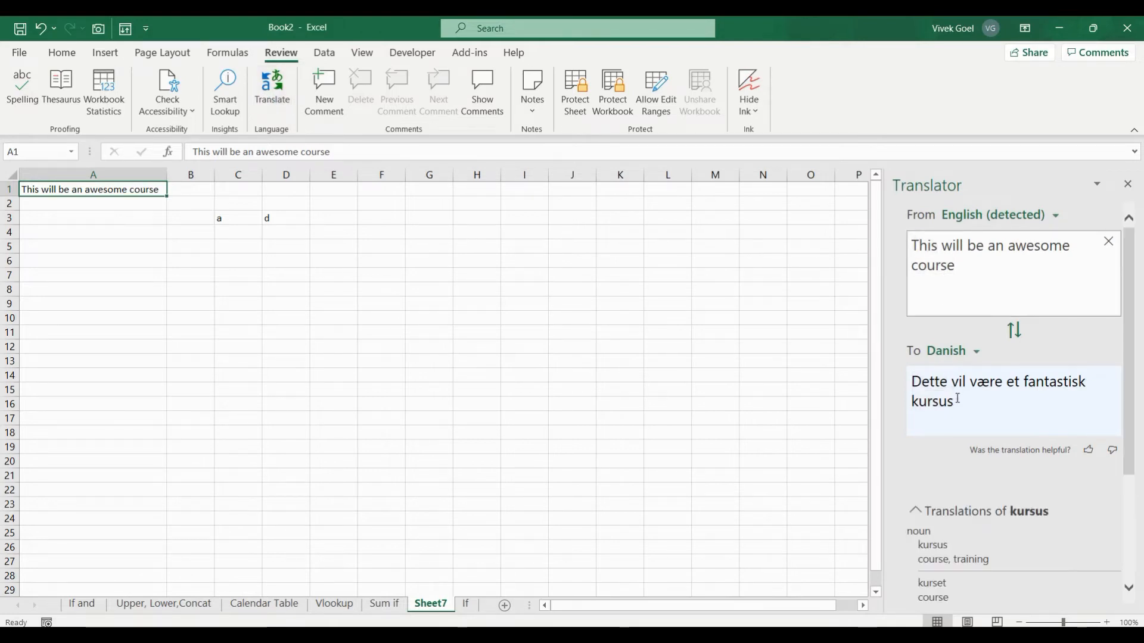
left_click_drag(957, 399, 917, 244)
key("ctrl+c")
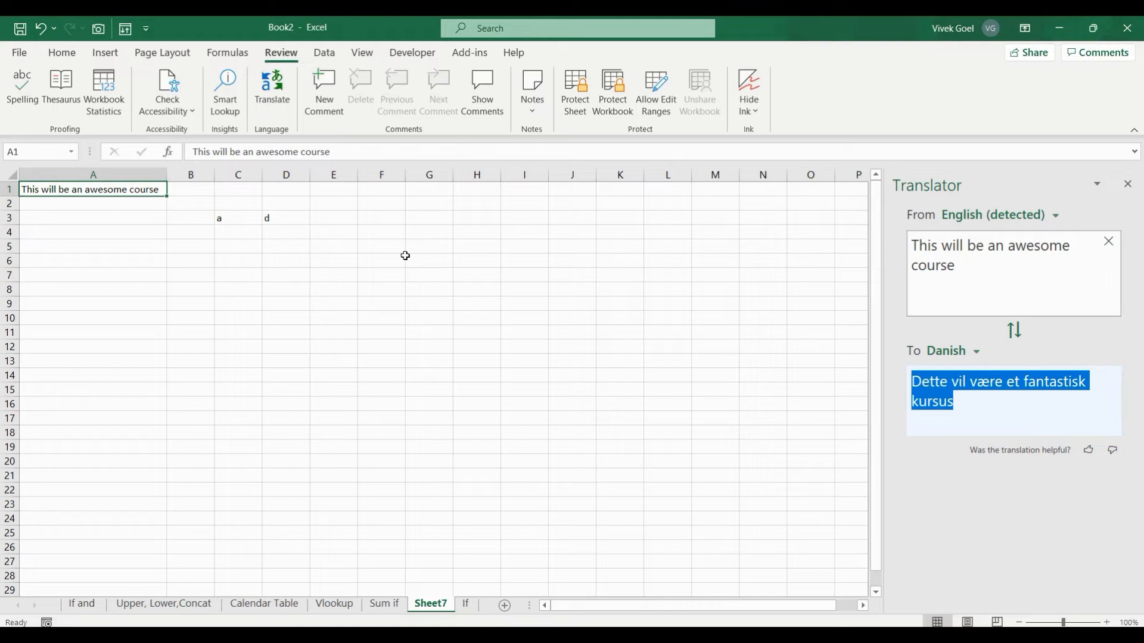
left_click(335, 189)
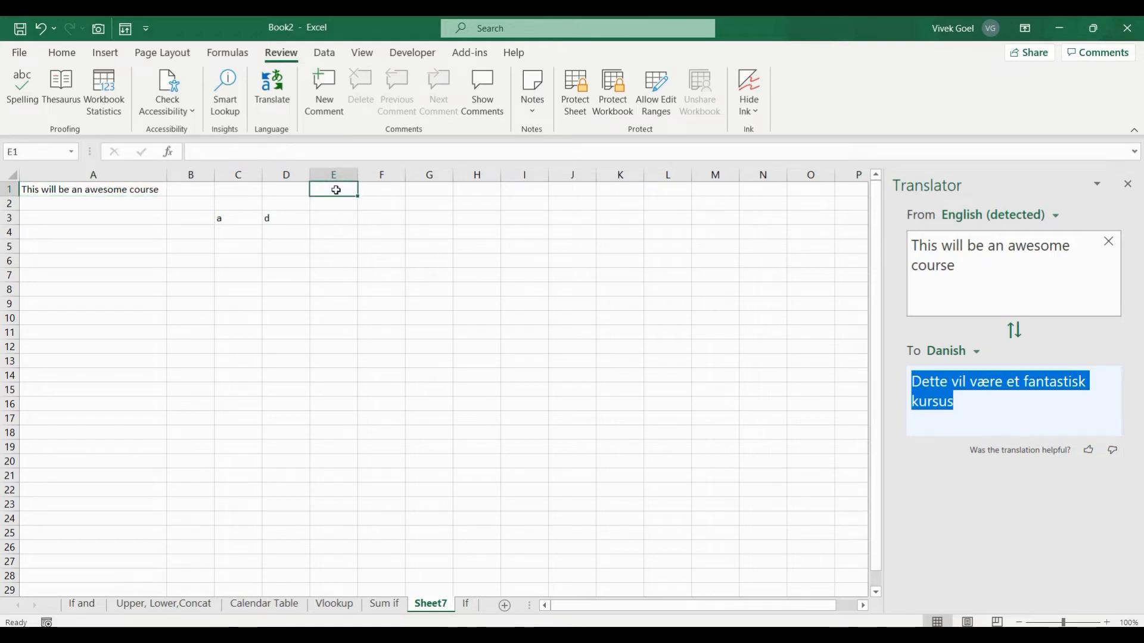
key("ctrl+v")
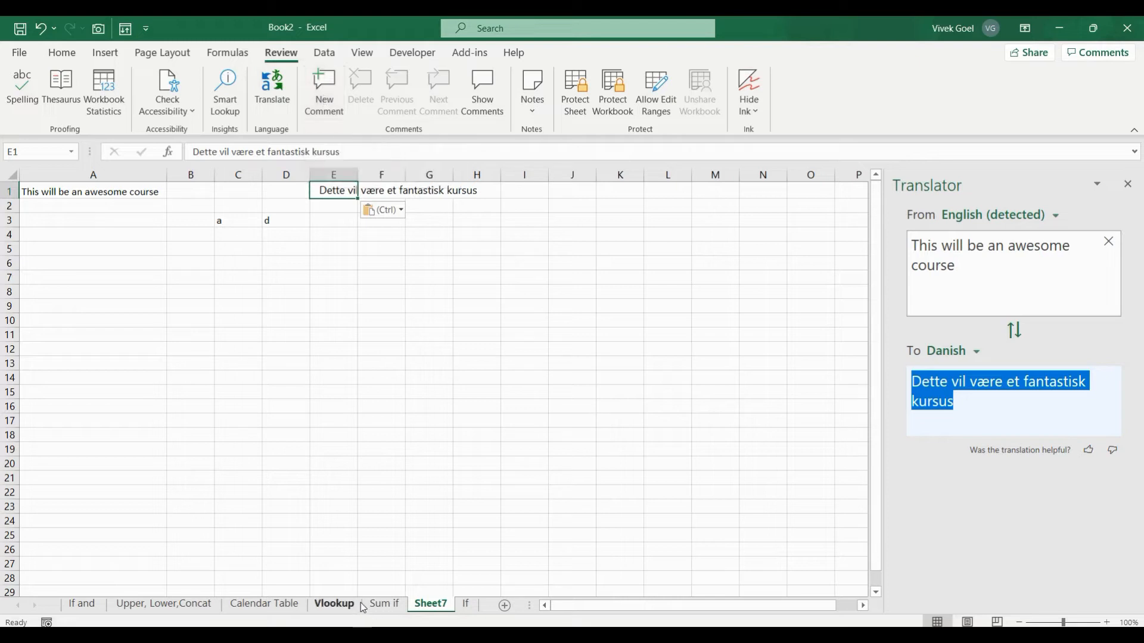
On the Calendar Table sheet, post the comment 'This looks lncorrect' on cell I4
left_click(265, 604)
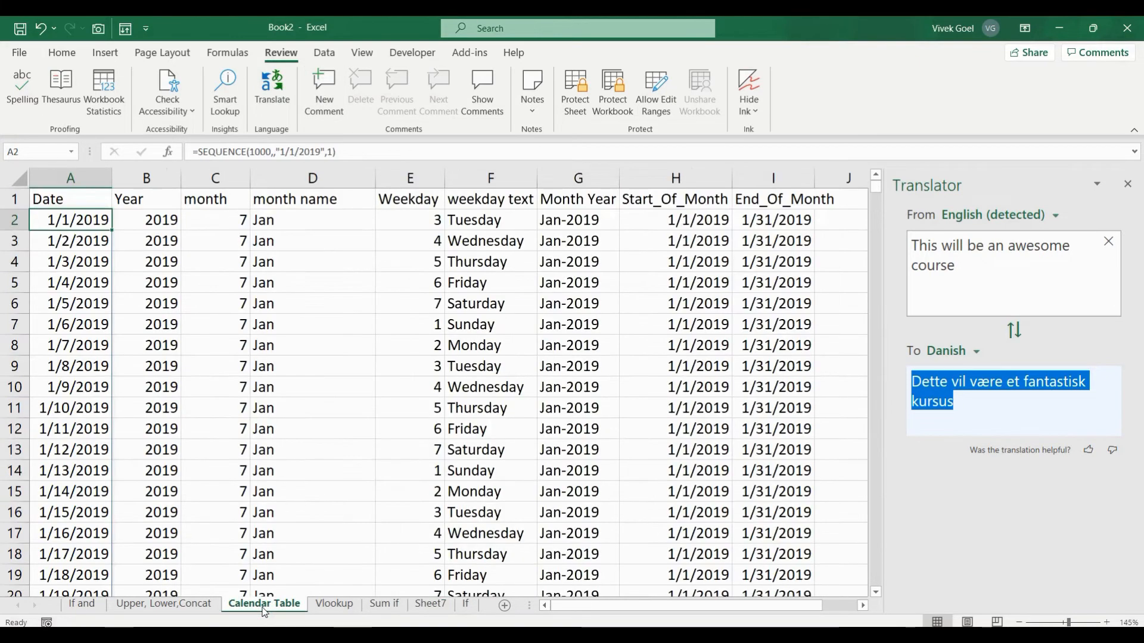
left_click(760, 265)
left_click(333, 110)
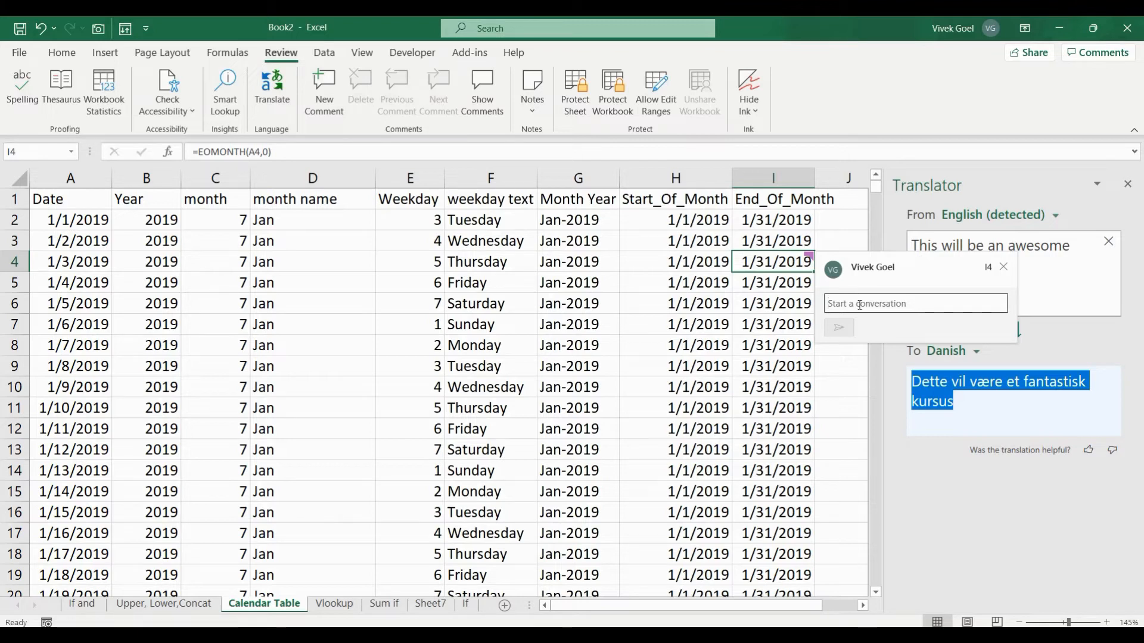
type("This ")
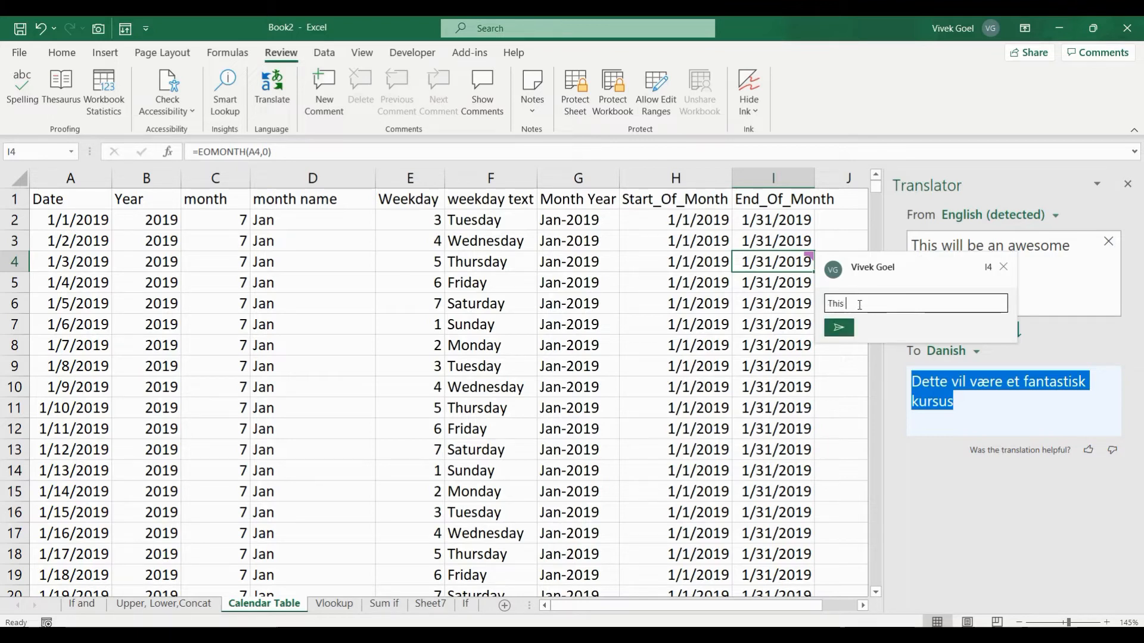
type("looks lncorrect")
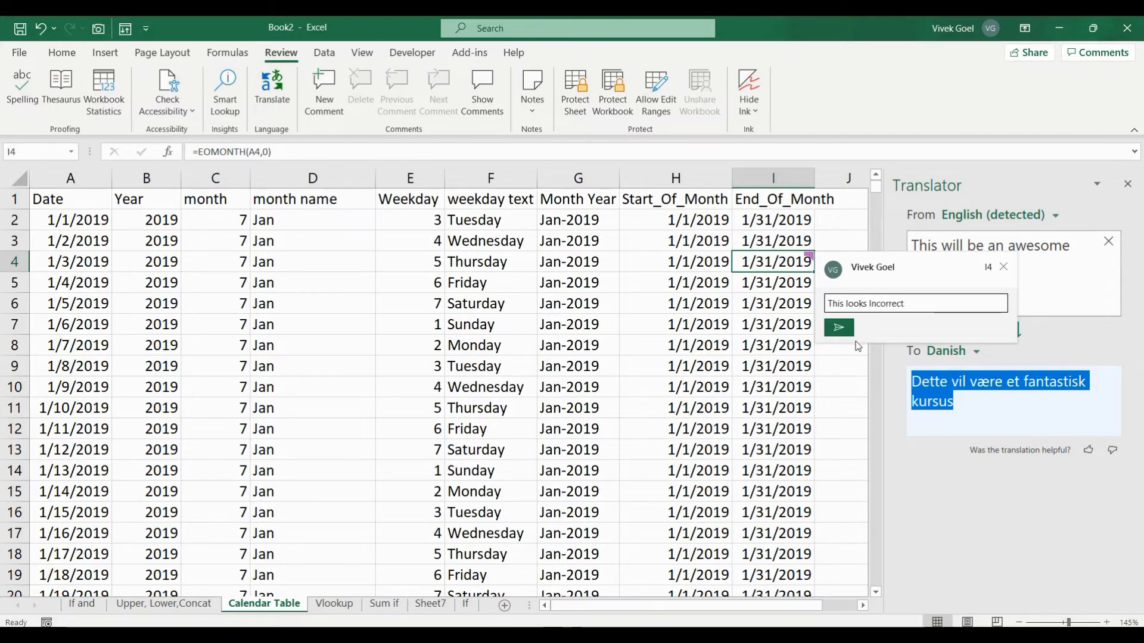
left_click(838, 327)
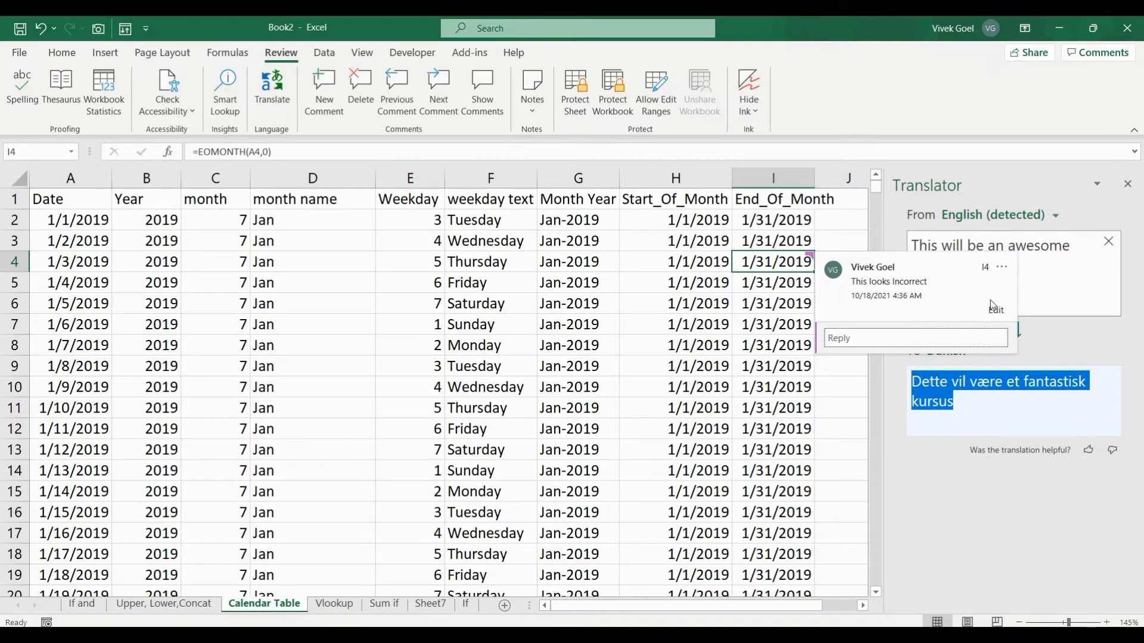
Delete the I4 comment thread, then begin protecting the structure by entering a password
left_click(1001, 268)
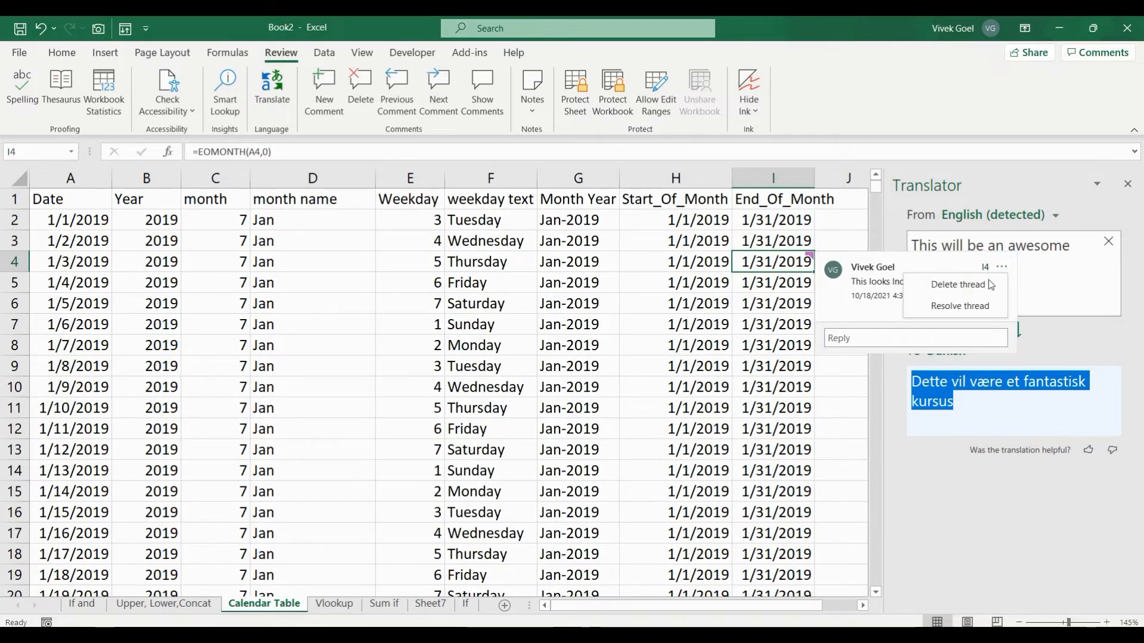
left_click(959, 288)
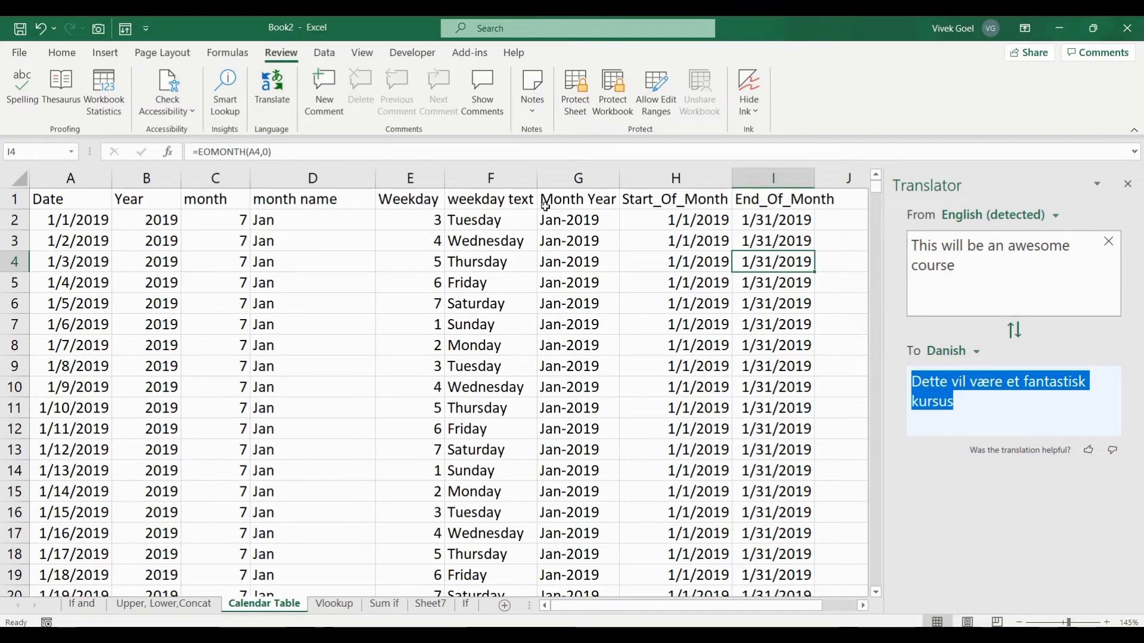
left_click(575, 113)
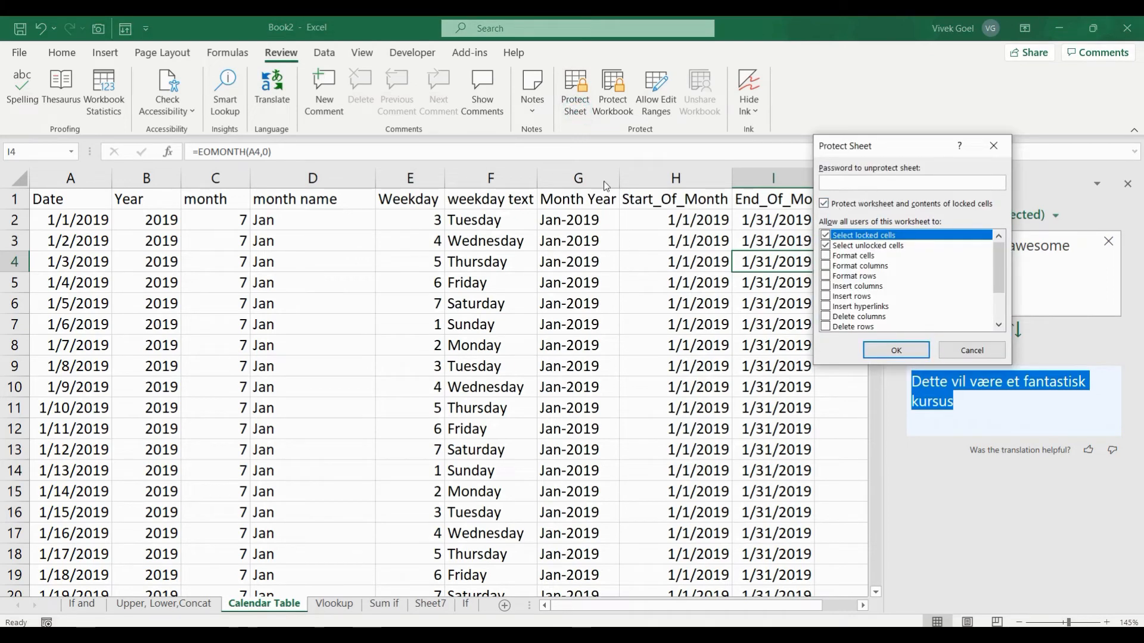
type("123")
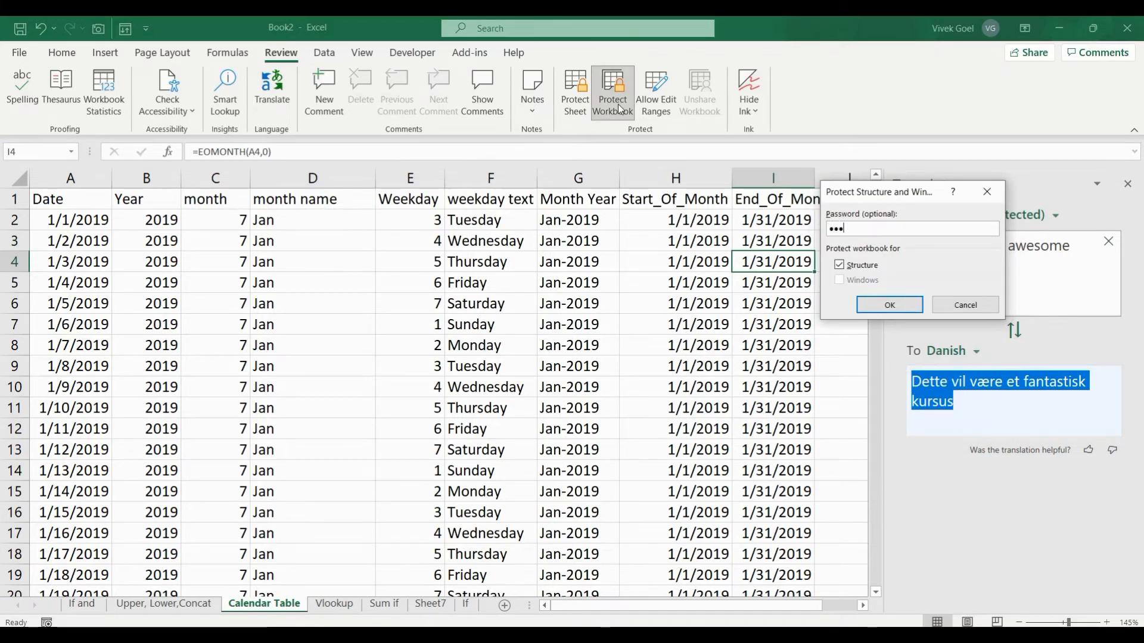
Enter and confirm the password to lock Book2's workbook structure
key("Return")
type("123")
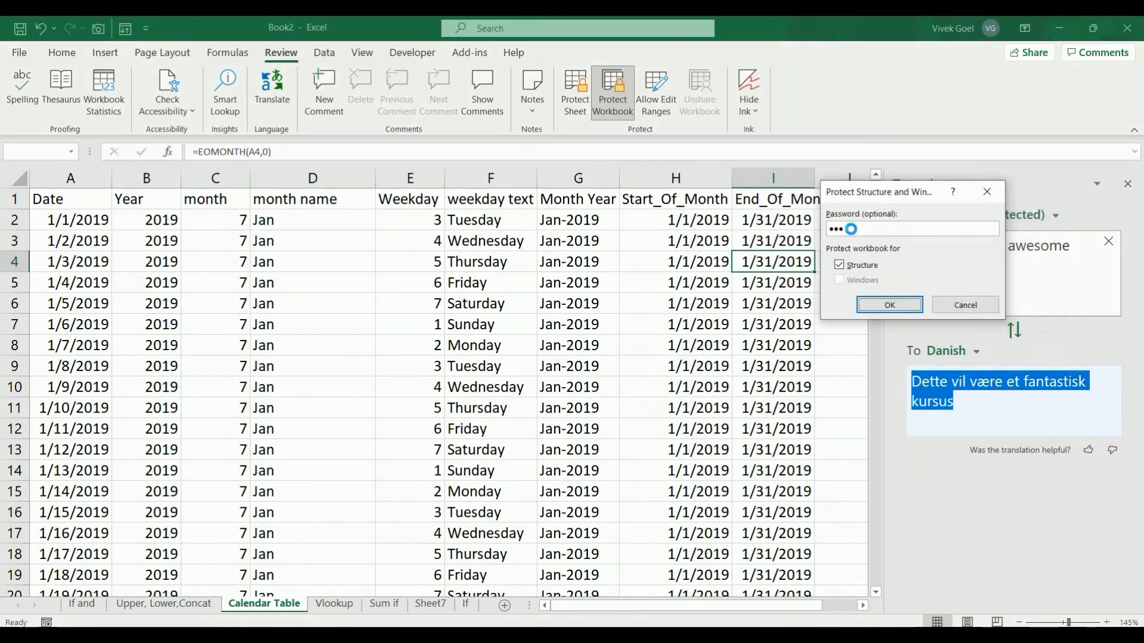
key("Return")
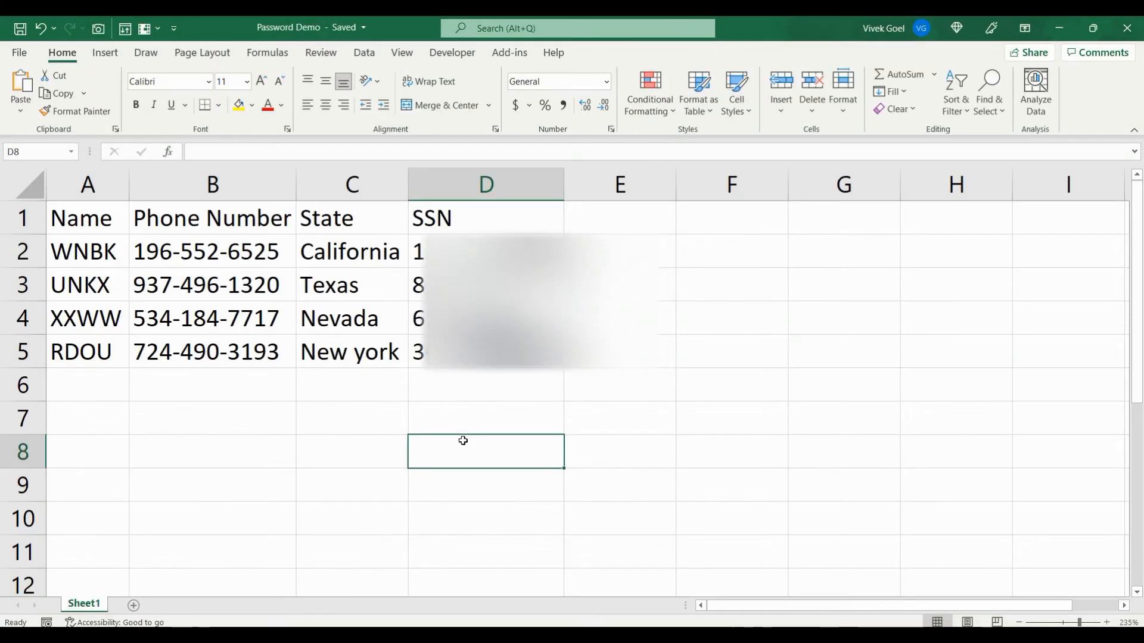
key("Left")
Select the whole Password Demo data table A1:D5 using keyboard shortcuts
key("Up")
key("Up")
key("Left")
key("Left")
key("Up")
key("Up")
key("Up")
key("Up")
key("Up")
key("Right")
key("ctrl+shift+Down")
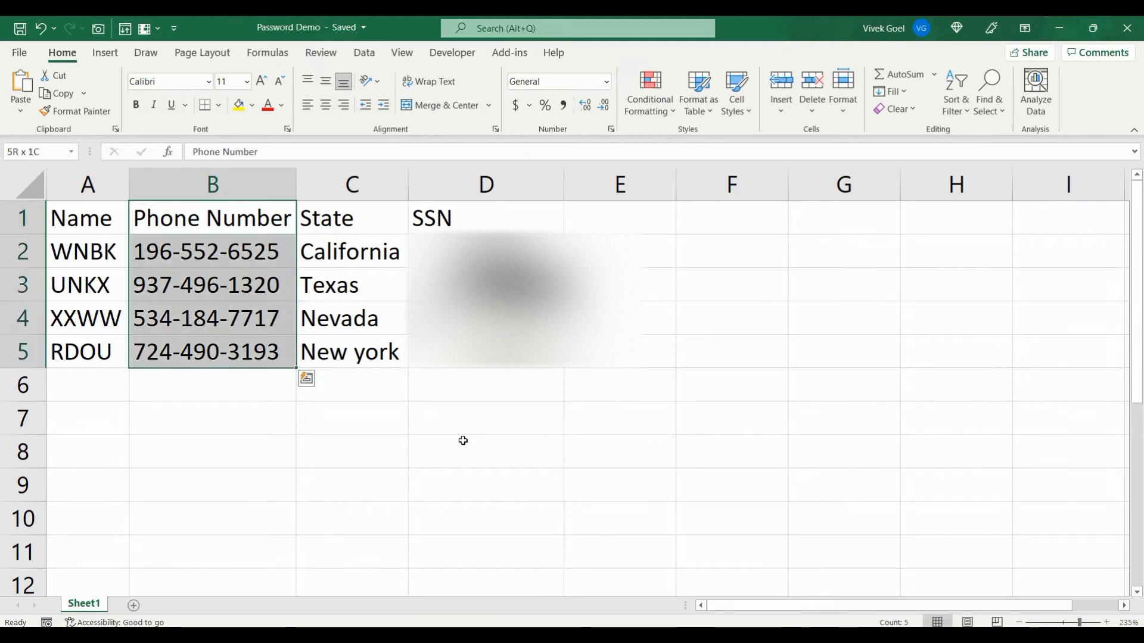
key("Left")
key("ctrl+shift+Right")
key("ctrl+shift+Down")
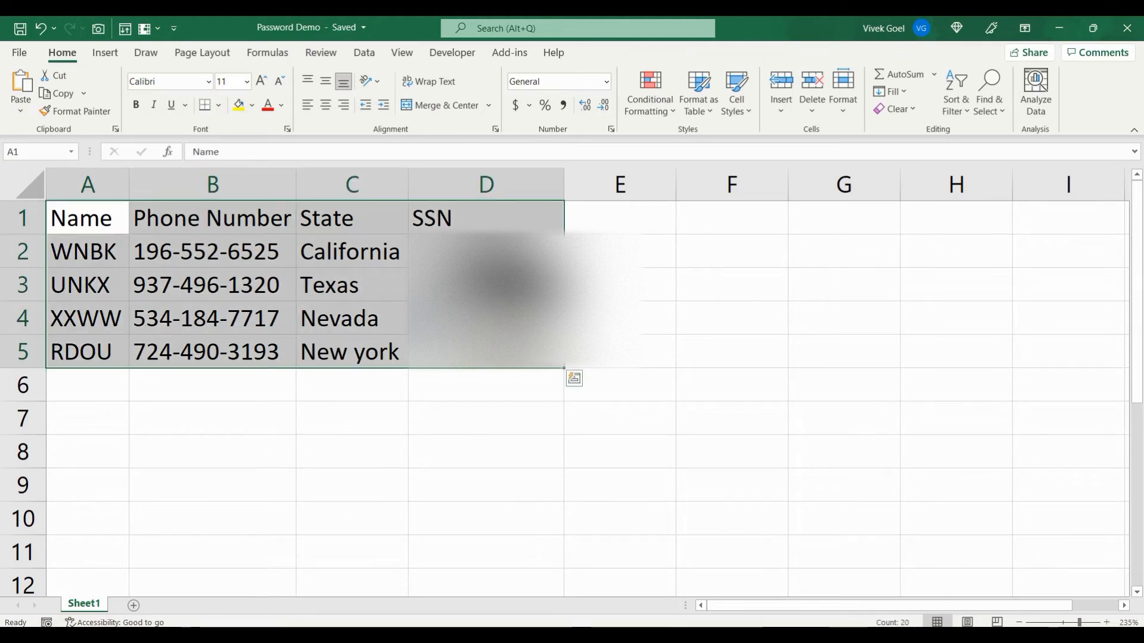
Select the data rows A2:D5, move back across the headers, and open the File backstage
left_click(486, 252)
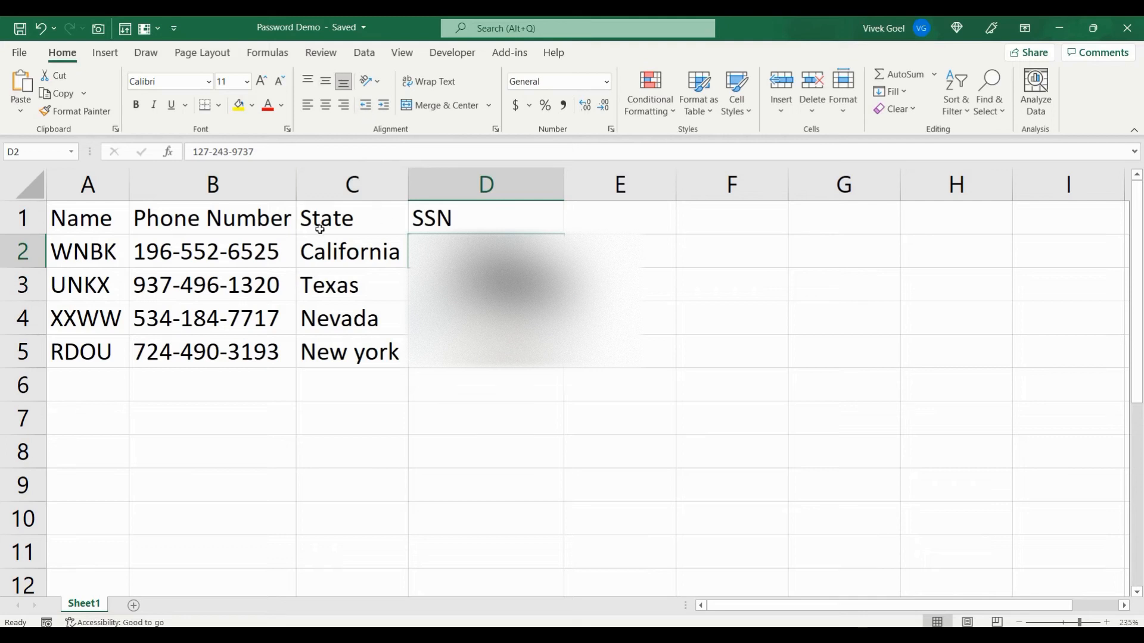
key("Left")
key("Left")
key("Left")
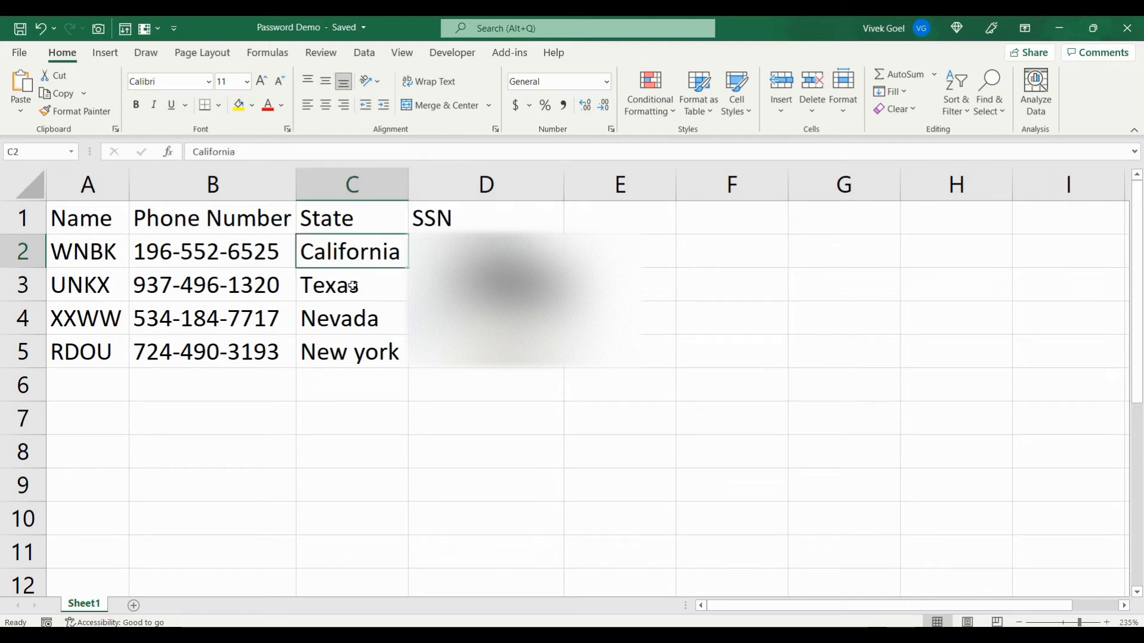
key("ctrl+shift+Right")
key("ctrl+shift+Down")
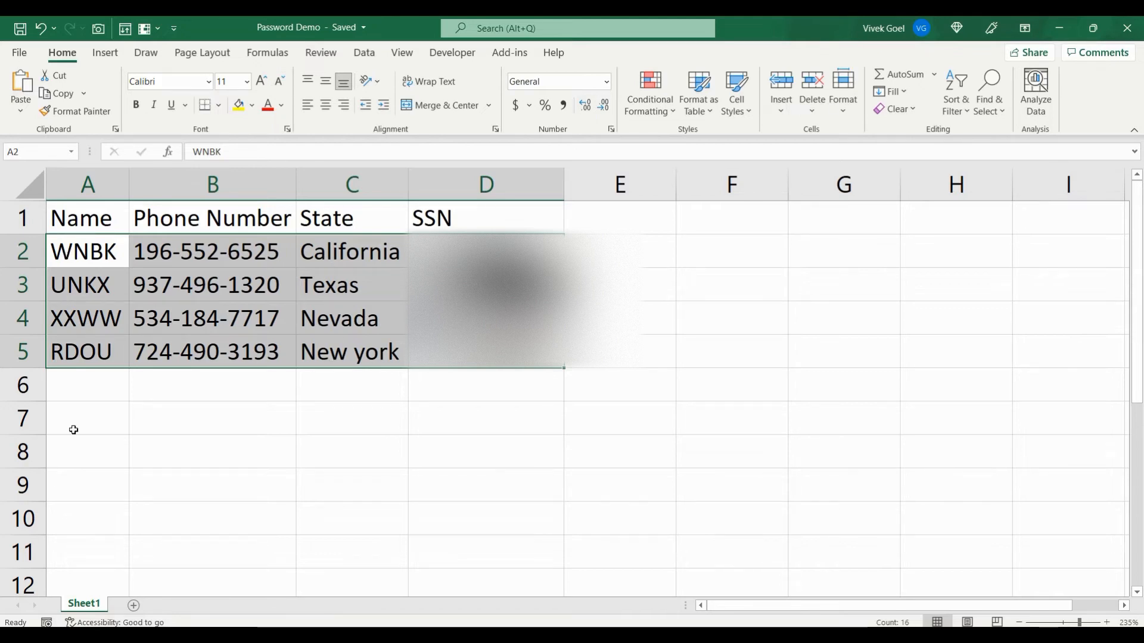
left_click(383, 311)
key("Left")
key("Up")
key("Up")
key("Up")
key("Left")
key("Right")
key("Right")
key("Right")
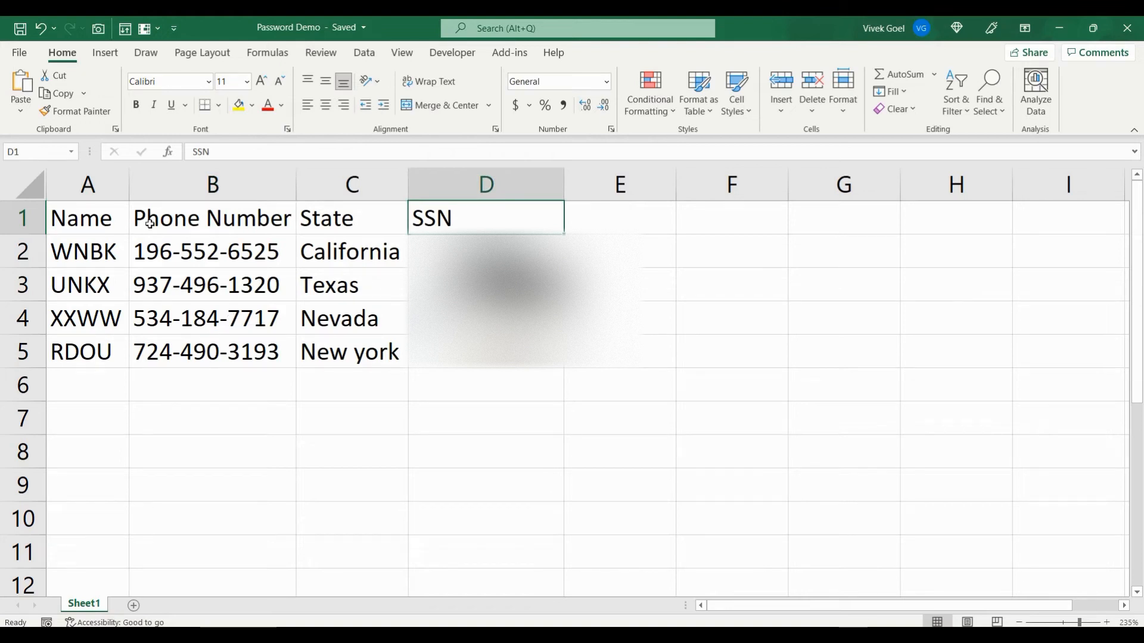
left_click(22, 53)
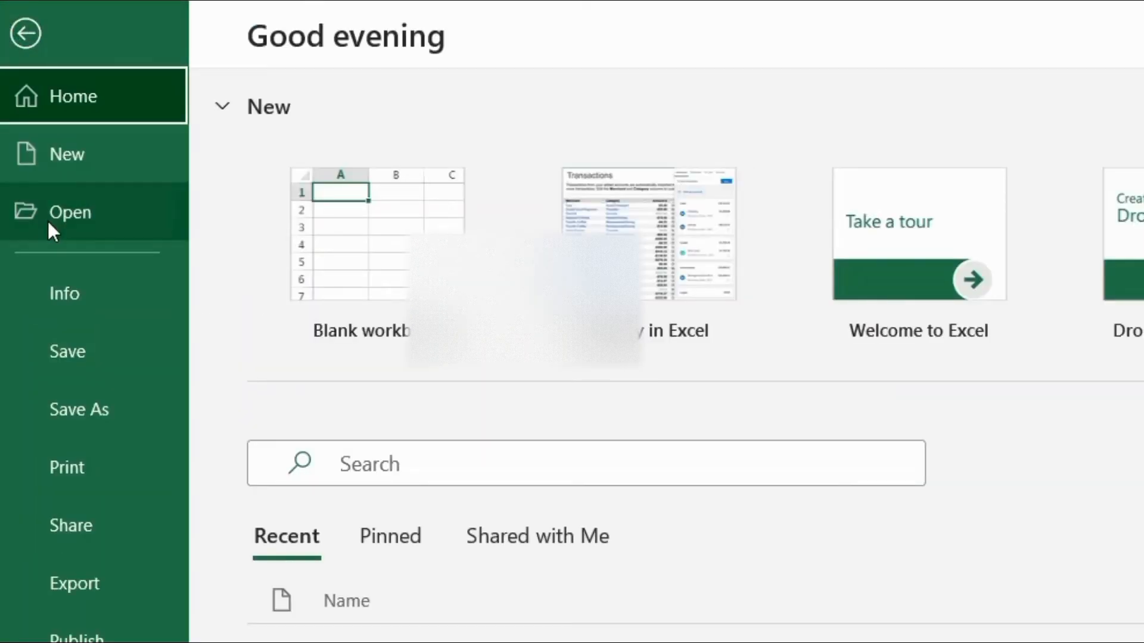
Encrypt Password Demo with a password via Info > Protect Workbook, confirm it, and return to the sheet
left_click(76, 291)
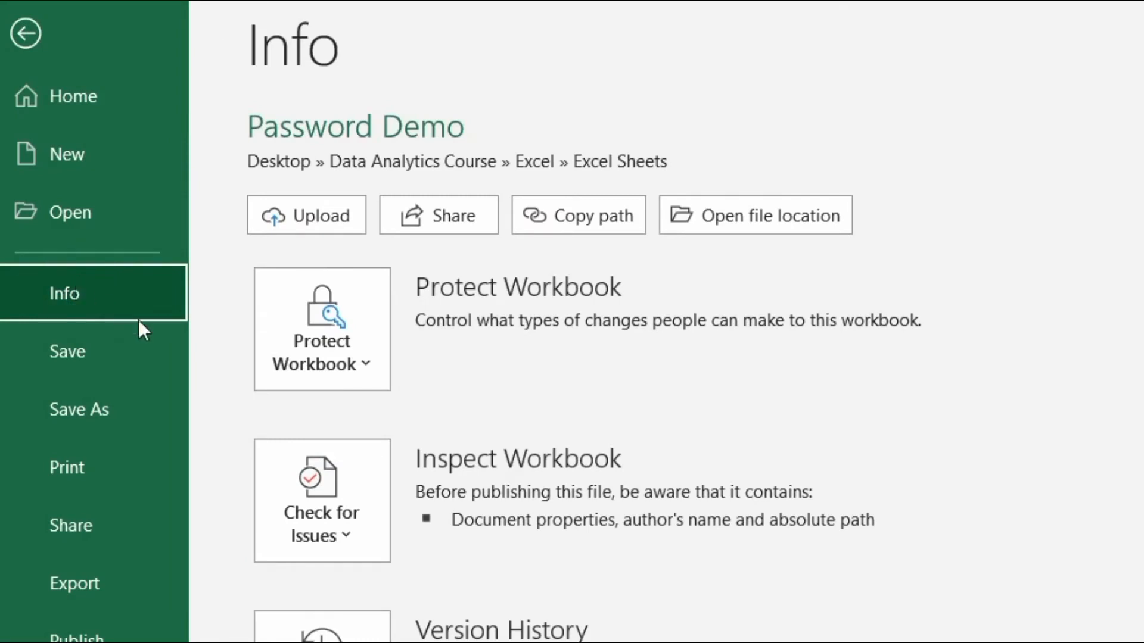
left_click(352, 368)
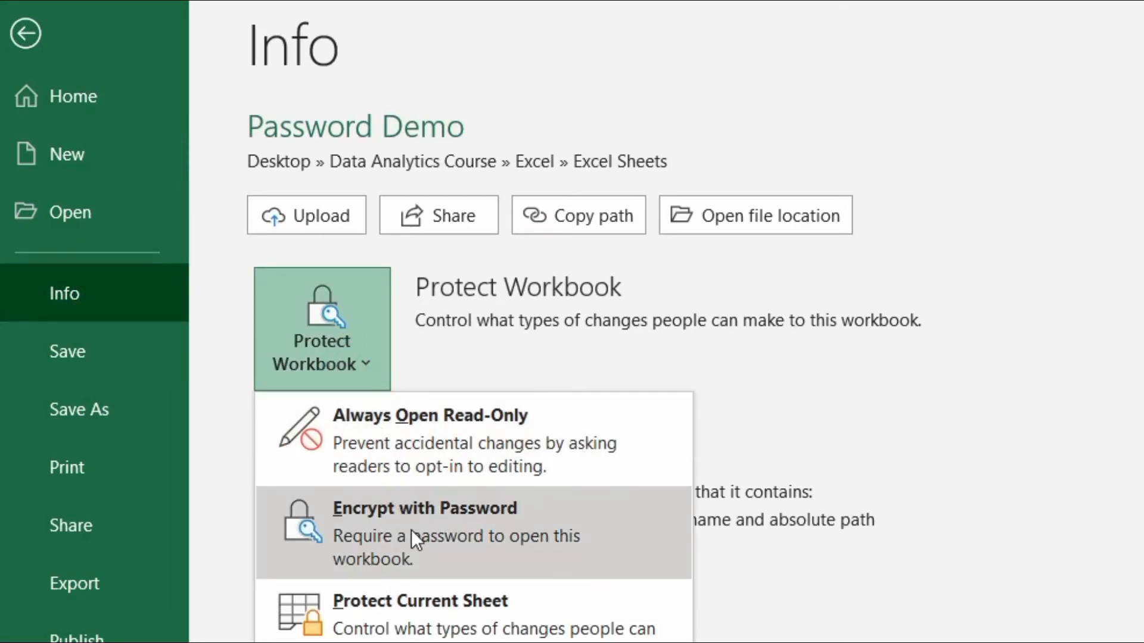
left_click(411, 530)
left_click(754, 468)
type("123")
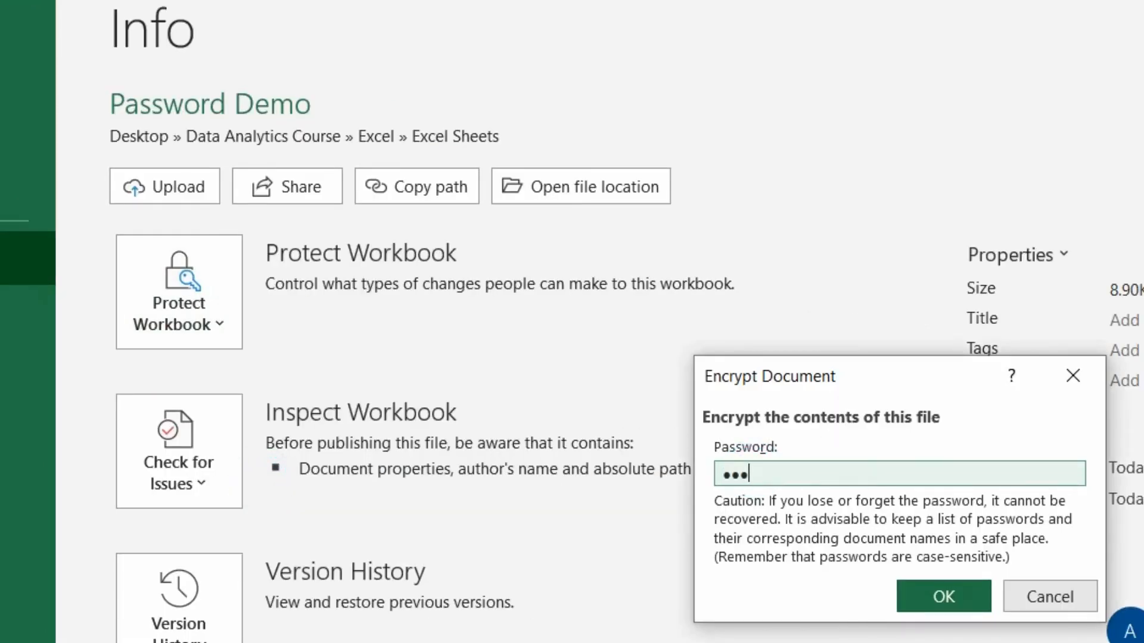
left_click(938, 599)
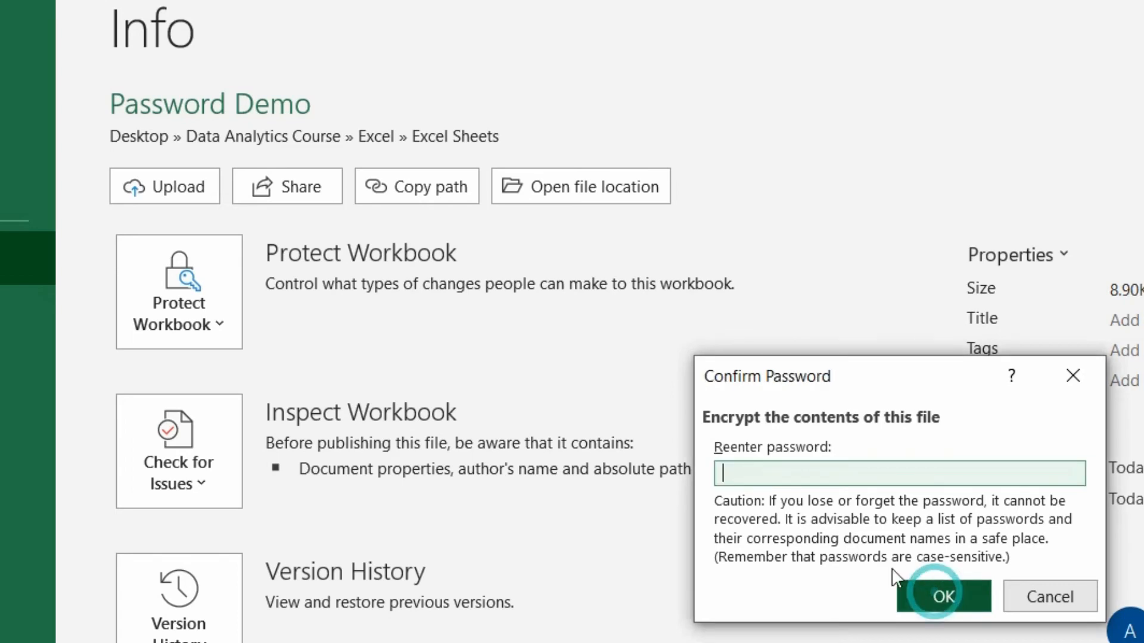
type("1")
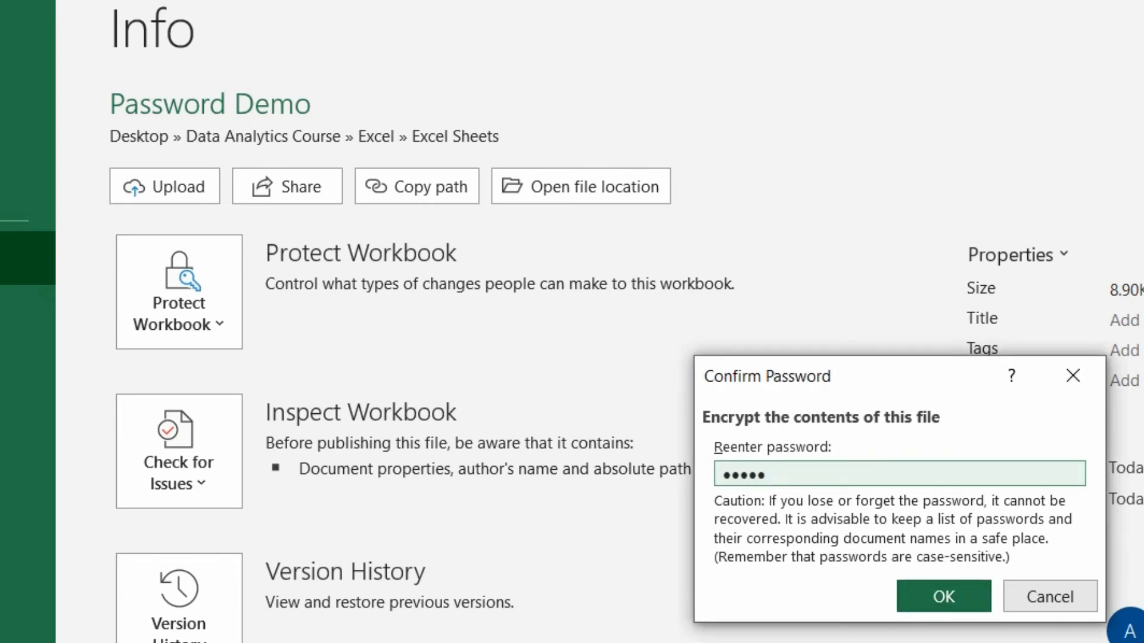
left_click(960, 597)
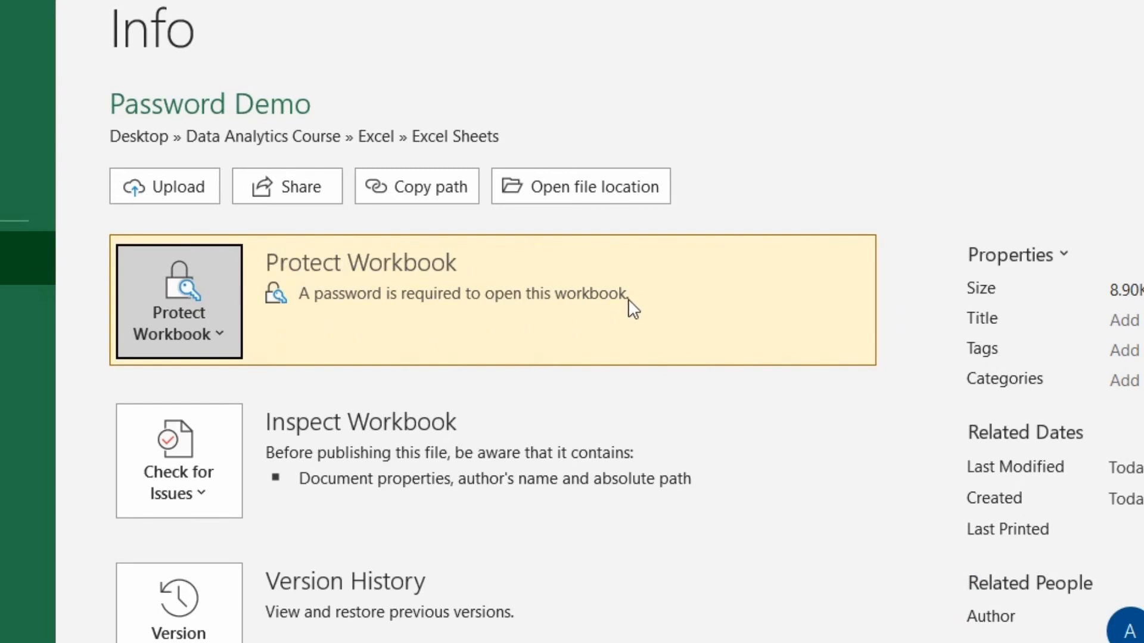
left_click(18, 72)
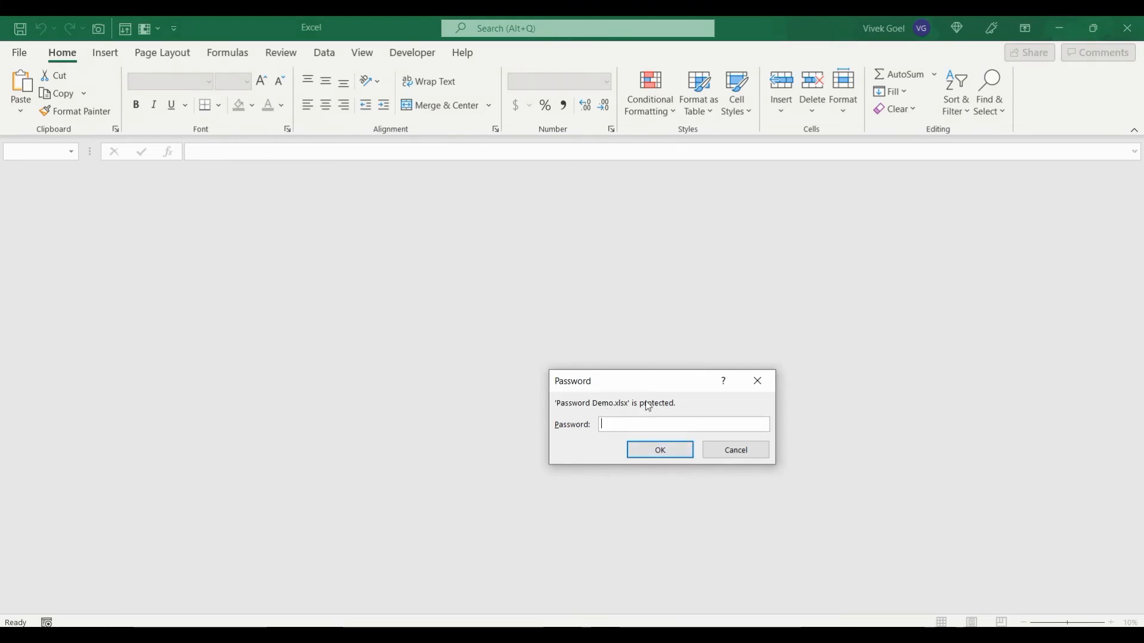
Cancel the password prompt for Password Demo.xlsx without opening the file
left_click(275, 47)
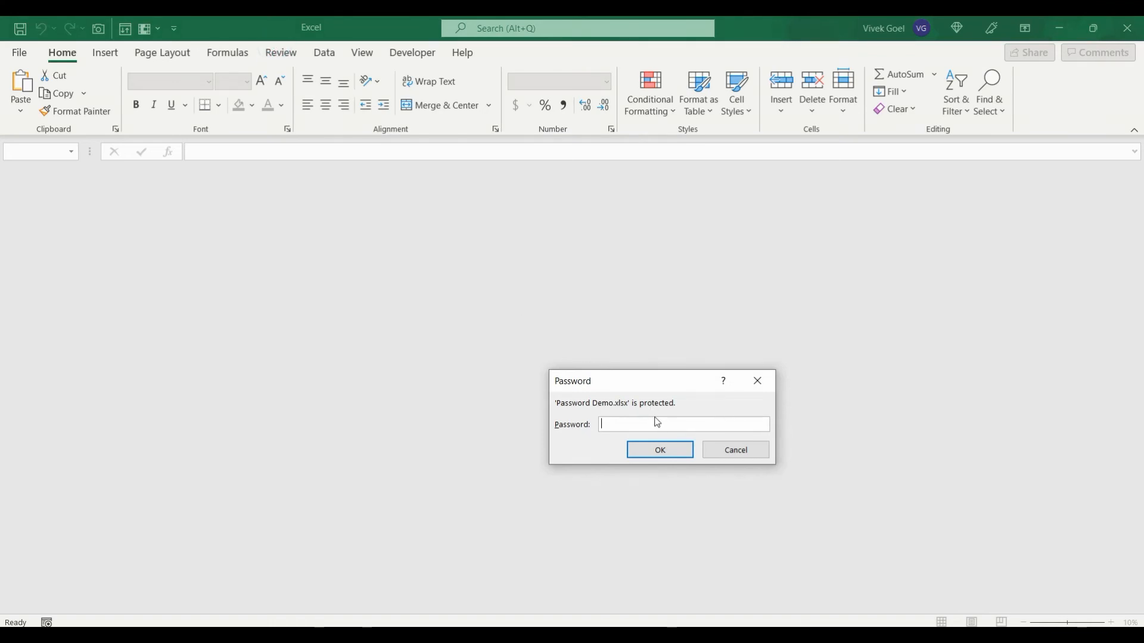
left_click(738, 457)
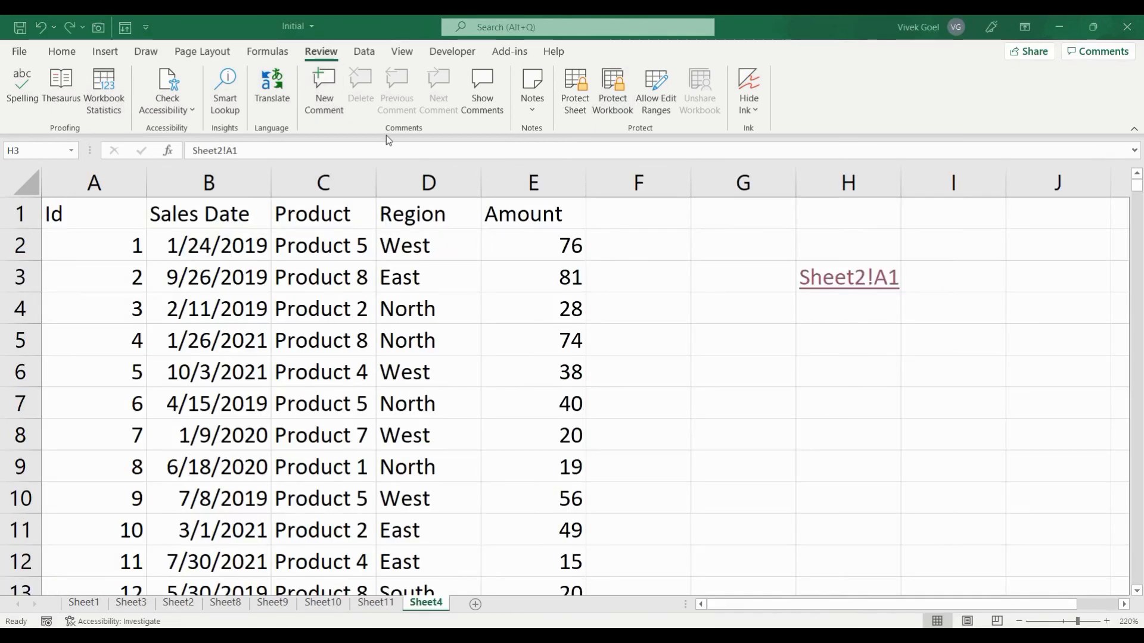
Run Check Accessibility from the Review tab's accessibility dropdown
left_click(184, 112)
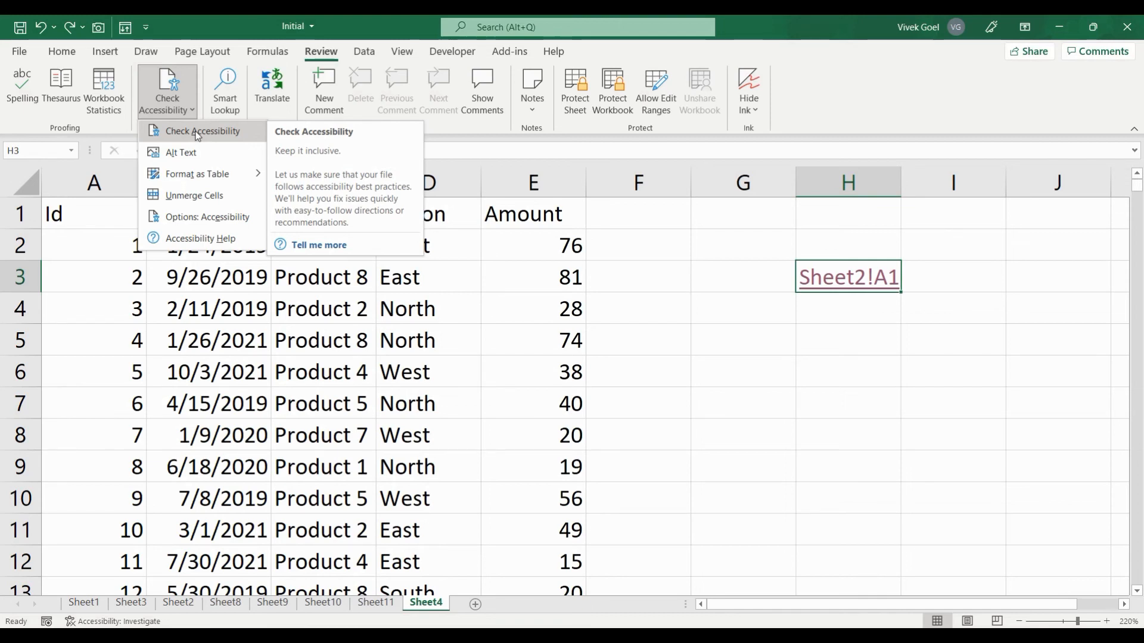
left_click(198, 131)
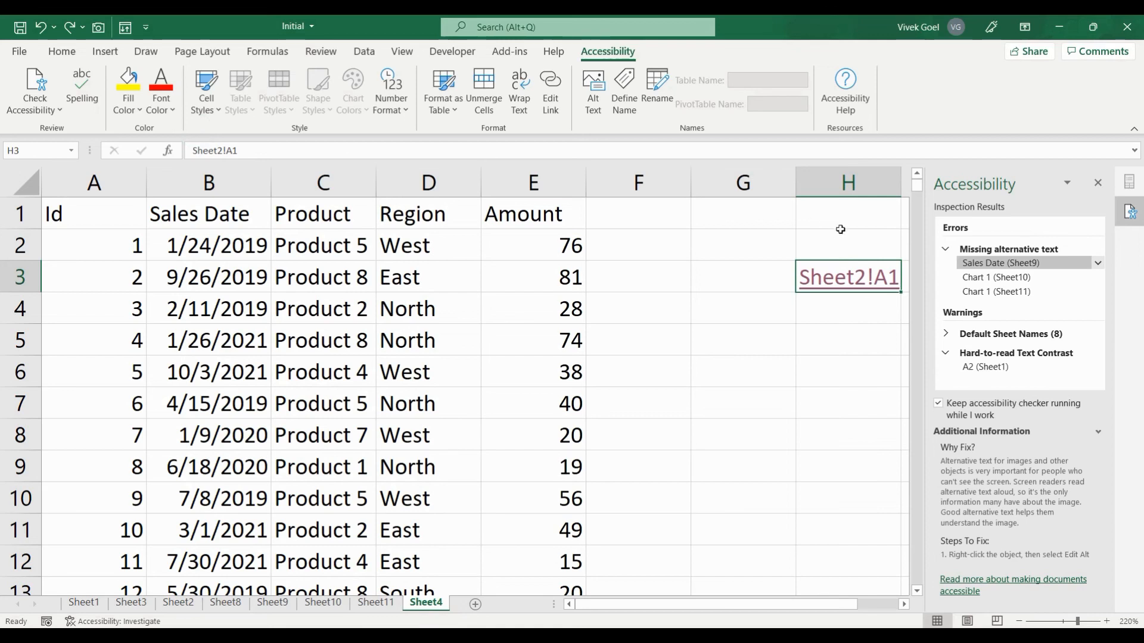
Visit flagged issues: Sales Date (Sheet9), Sheet10 and Sheet11 charts, default sheet names, then Sheet1 A2
left_click(984, 263)
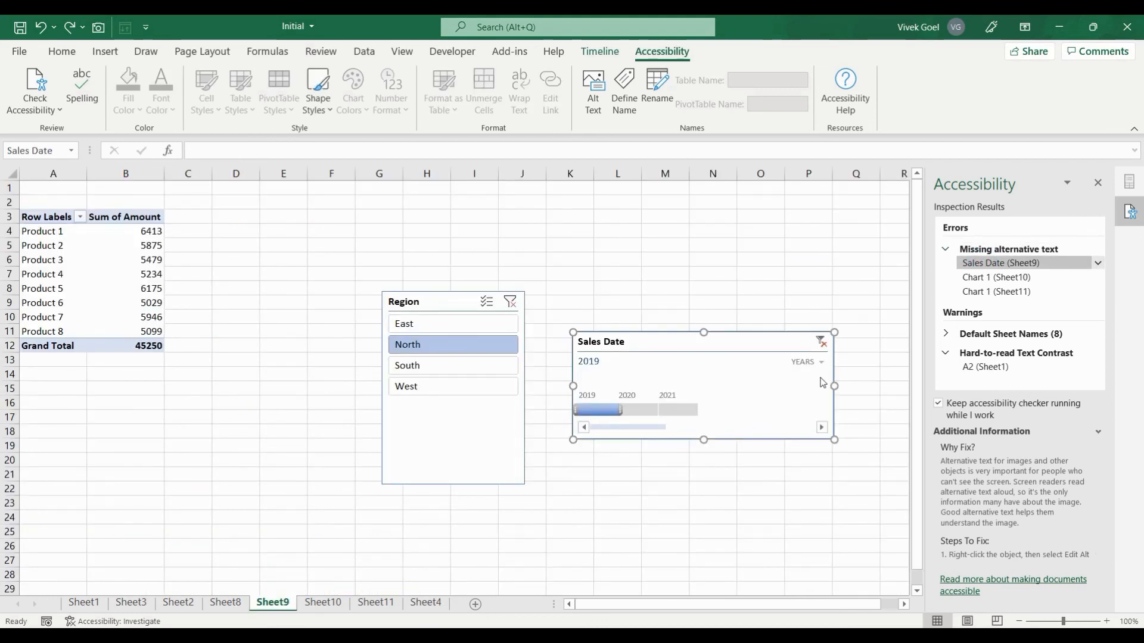
left_click(998, 278)
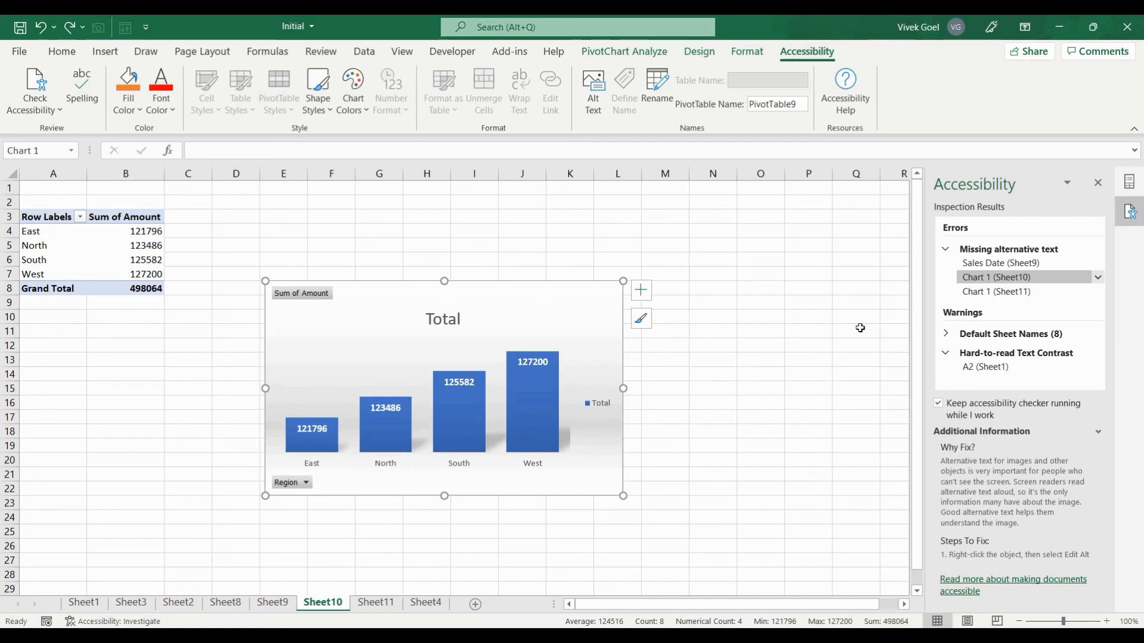
left_click(986, 294)
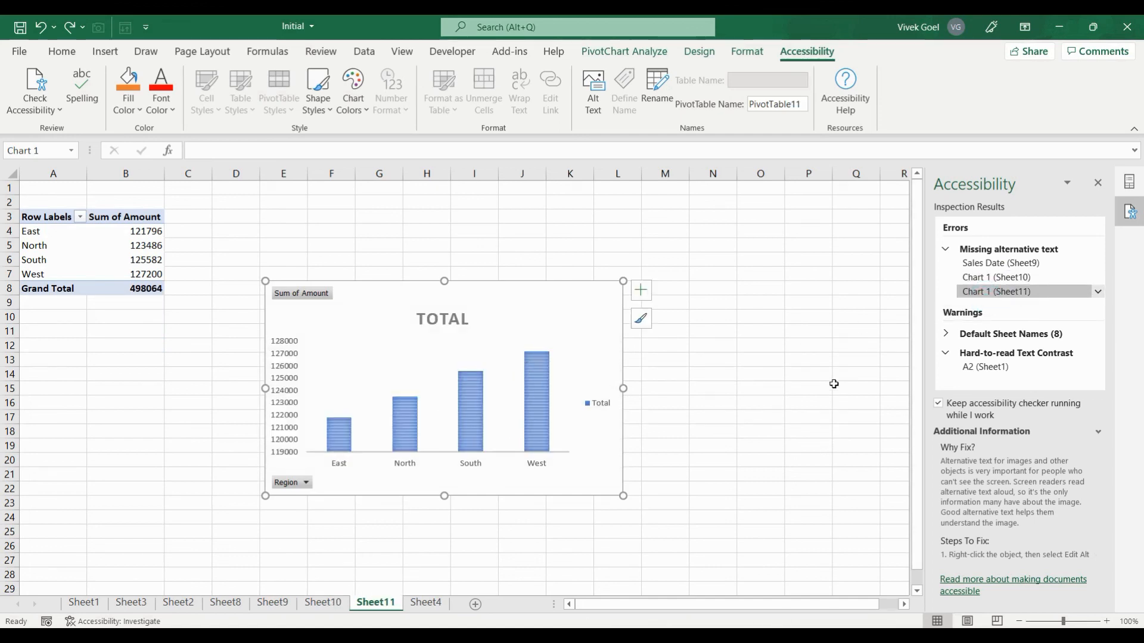
left_click(942, 333)
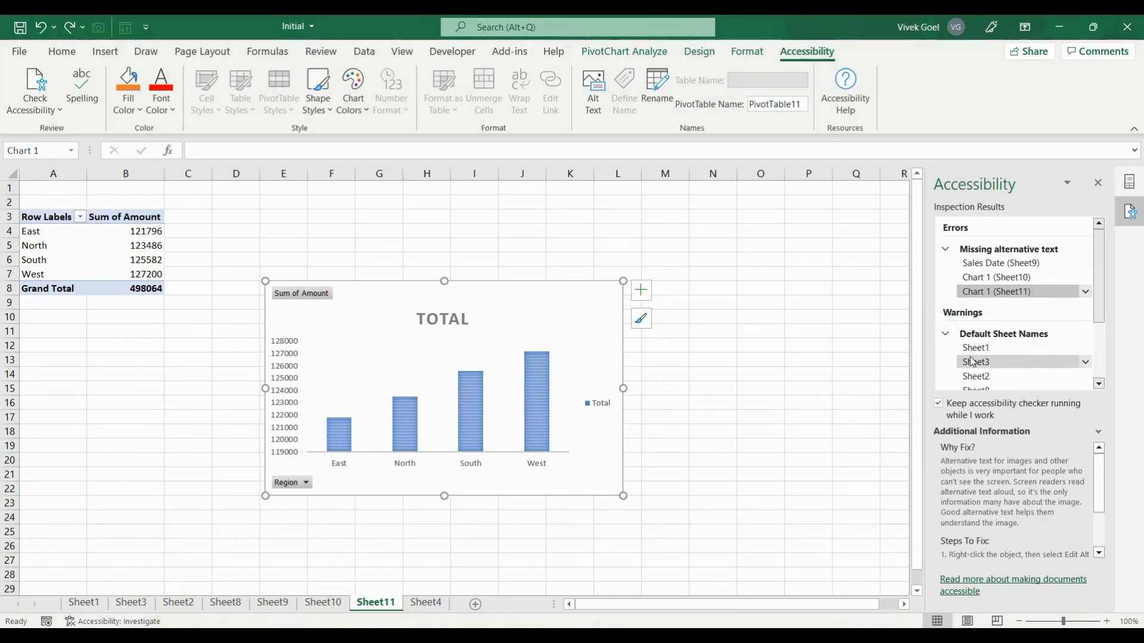
left_click(946, 335)
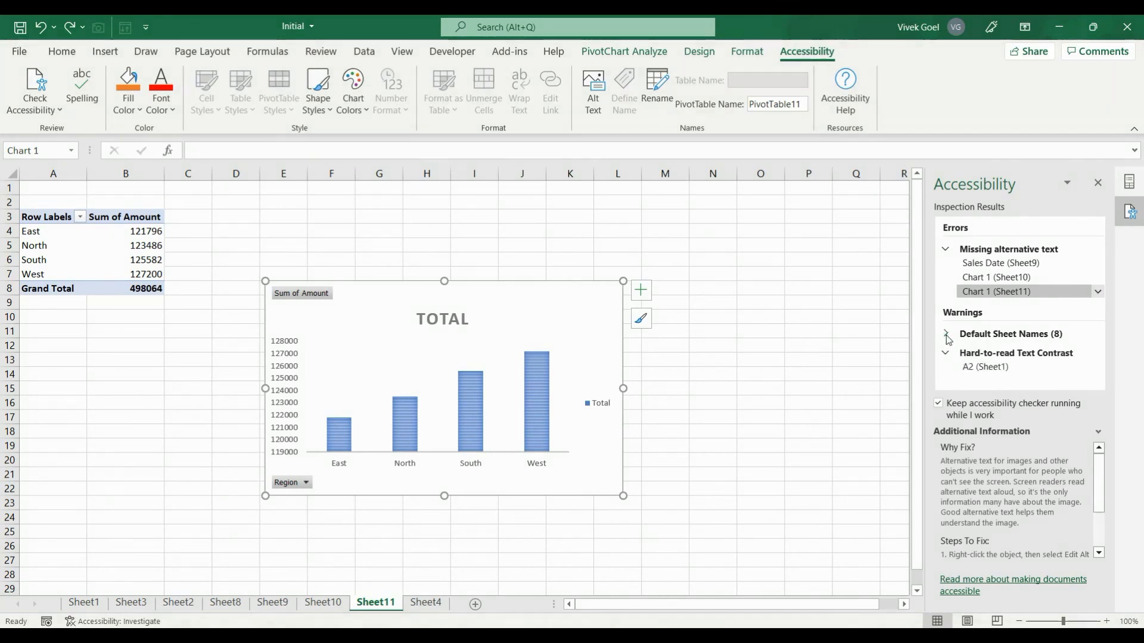
left_click(991, 367)
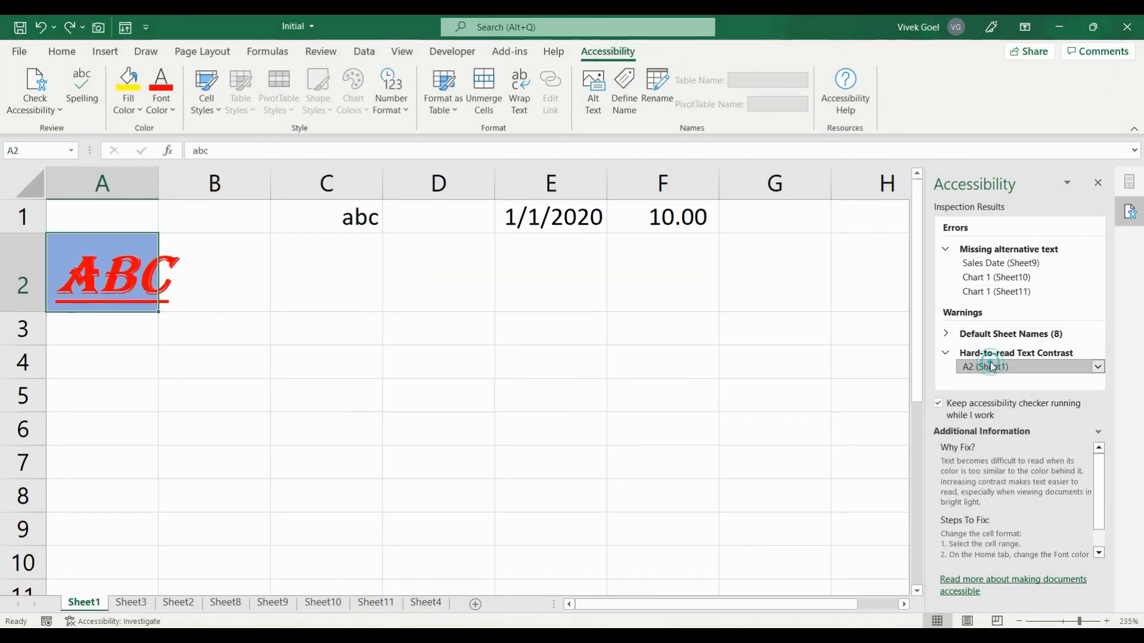